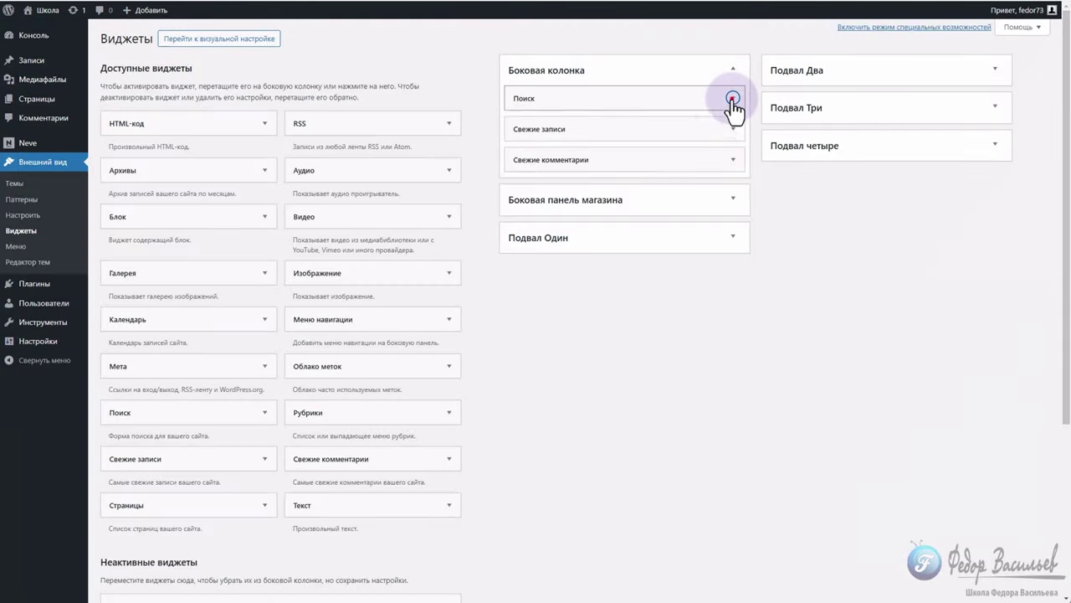
- Examine the Поиск widget's settings in Боковая колонка and its search field in the sidebar of the published blog post
{"action": "left_click", "coordinate": [731, 98]}
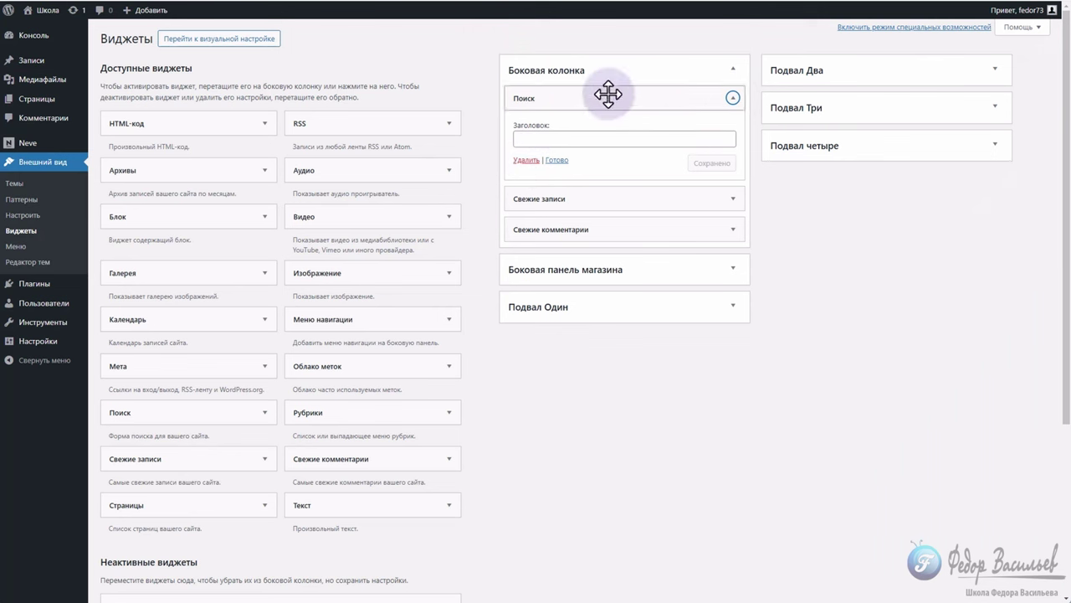
{"action": "left_click", "coordinate": [775, 1]}
{"action": "scroll", "coordinate": [687, 331], "scroll_direction": "down", "scroll_amount": 1}
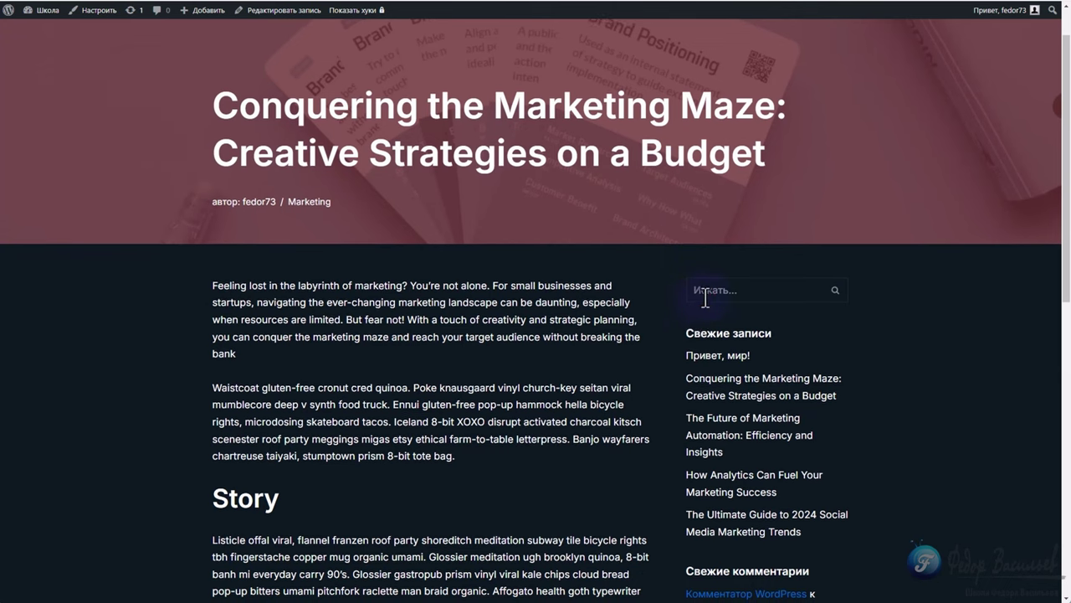
{"action": "left_click", "coordinate": [704, 293]}
{"action": "left_click", "coordinate": [923, 288]}
- Return to the widgets page and review the settings of the Поиск, Свежие записи and Свежие комментарии widgets in Боковая колонка
{"action": "key", "text": "ctrl+Tab"}
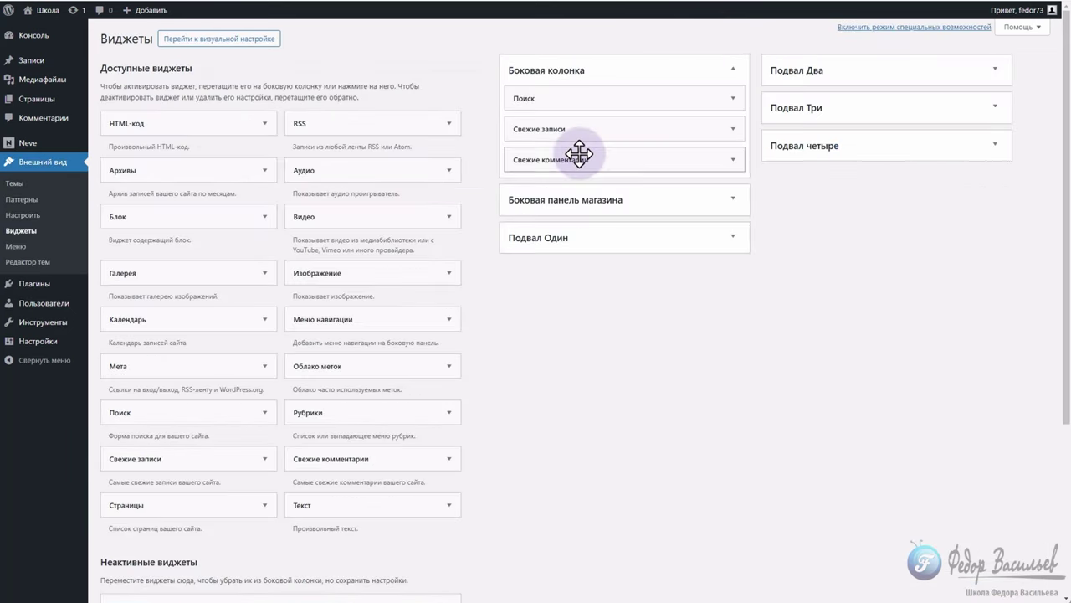
{"action": "left_click", "coordinate": [624, 97]}
{"action": "left_click", "coordinate": [569, 102]}
{"action": "left_click", "coordinate": [544, 129]}
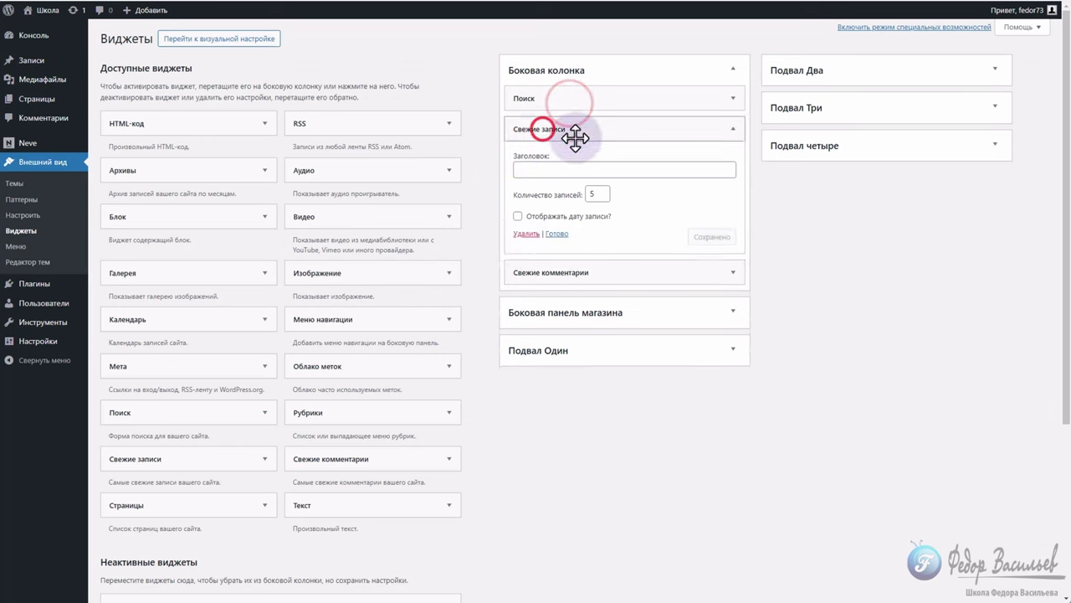
{"action": "left_click", "coordinate": [562, 129]}
{"action": "left_click", "coordinate": [533, 159]}
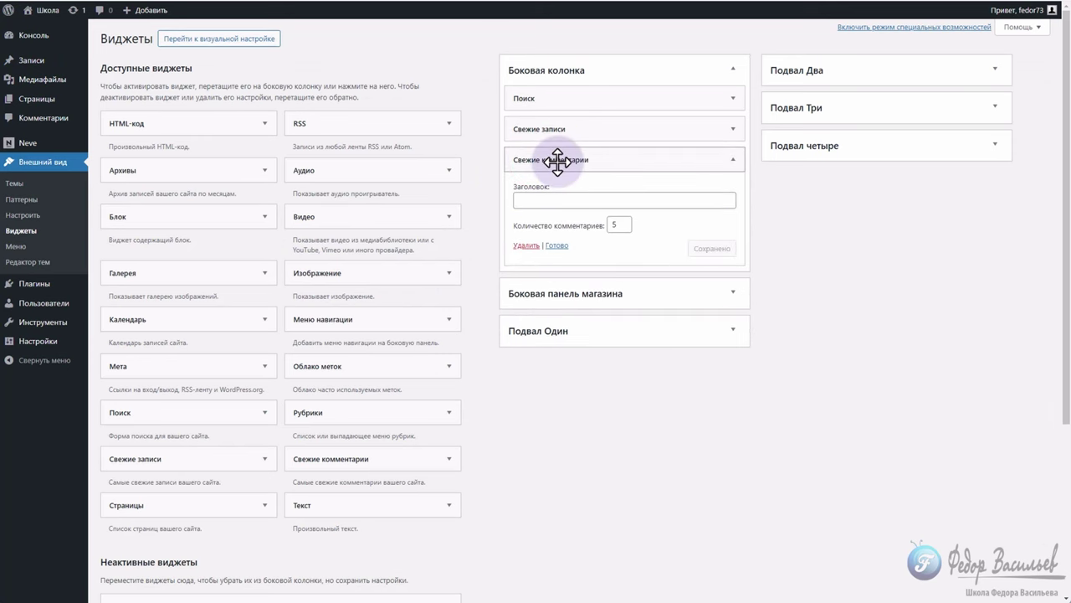
{"action": "left_click", "coordinate": [558, 160]}
{"action": "left_click", "coordinate": [527, 98]}
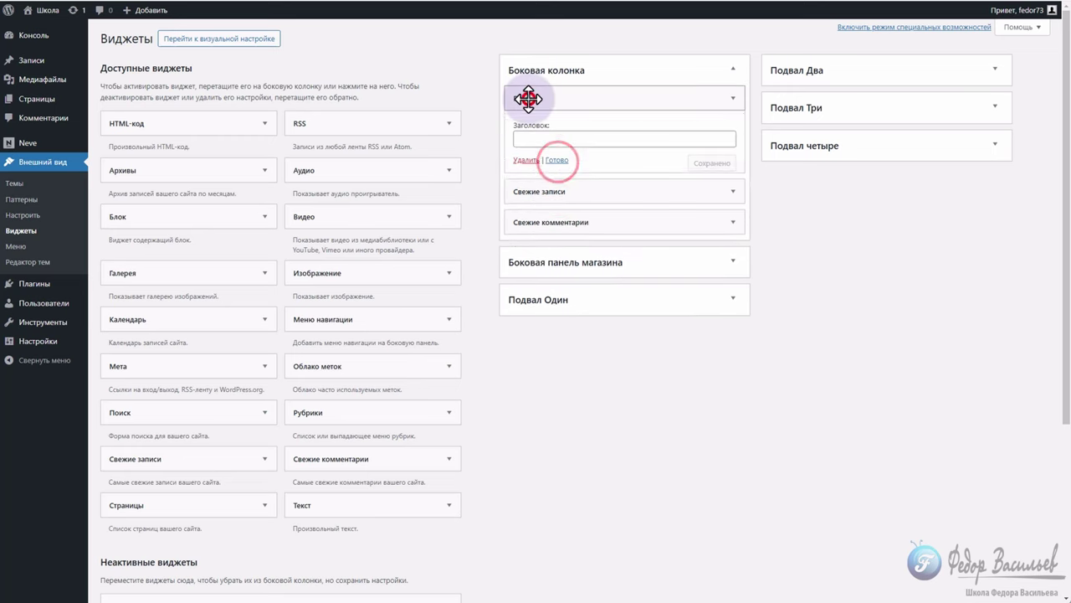
{"action": "left_click", "coordinate": [545, 103]}
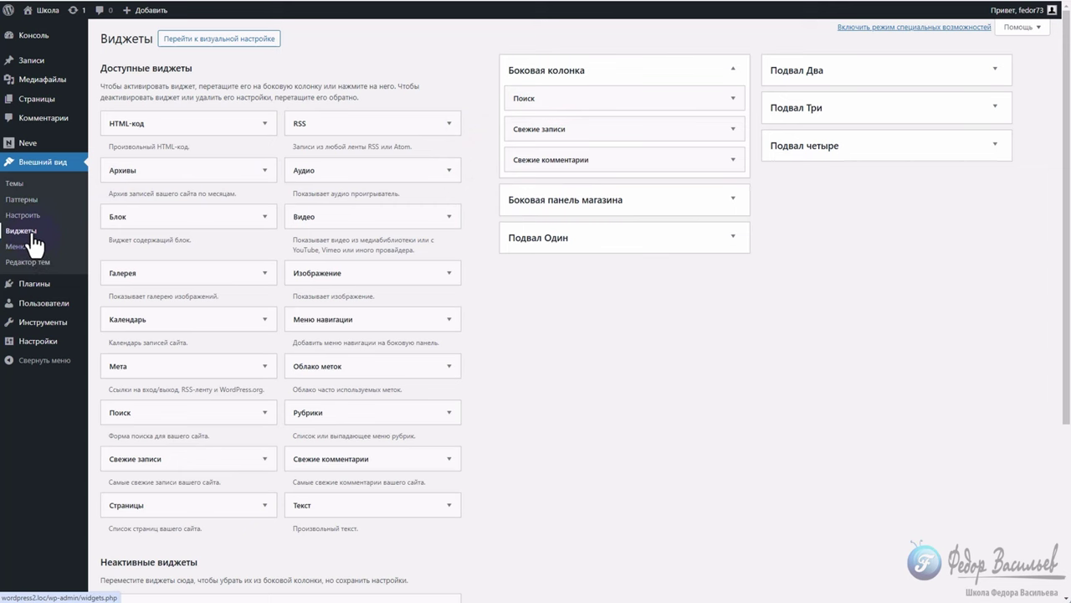
- Go to the page for adding plugins and search the catalogue for the Widget Context plugin
{"action": "mouse_move", "coordinate": [35, 283]}
{"action": "left_click", "coordinate": [132, 301]}
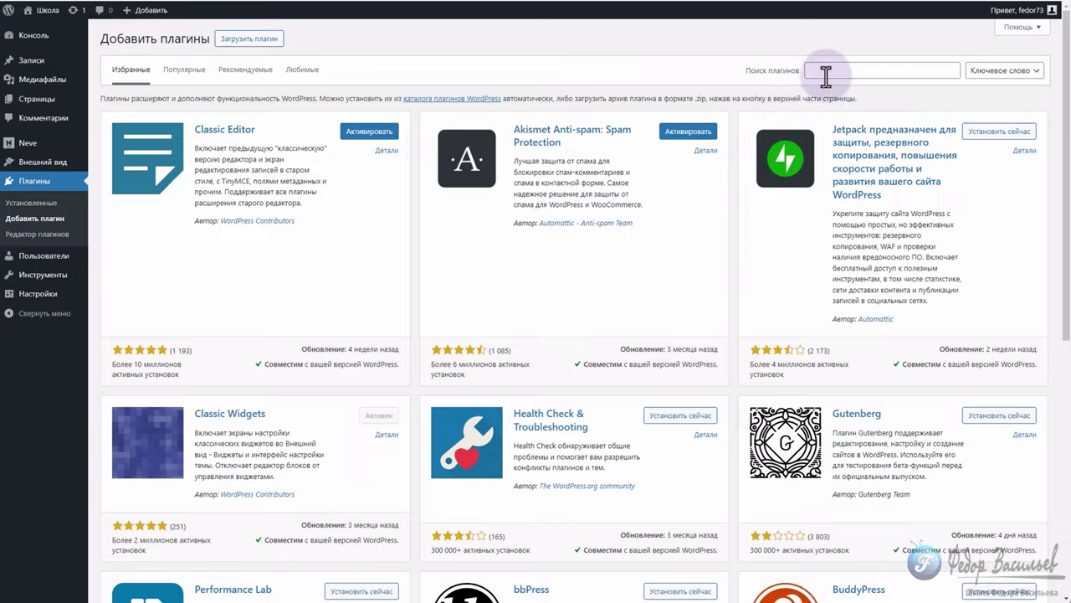
{"action": "right_click", "coordinate": [826, 76]}
{"action": "left_click", "coordinate": [853, 188]}
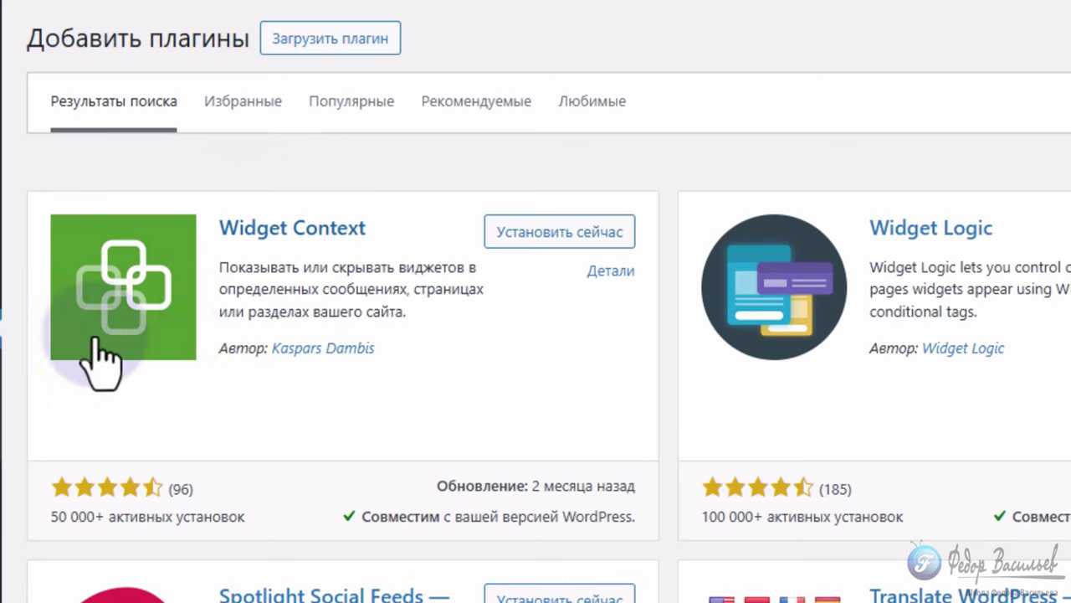
- Install the Widget Context plugin from the search results and activate it
{"action": "left_click_drag", "start_coordinate": [502, 484], "coordinate": [502, 519]}
{"action": "left_click", "coordinate": [430, 507]}
{"action": "left_click", "coordinate": [388, 506]}
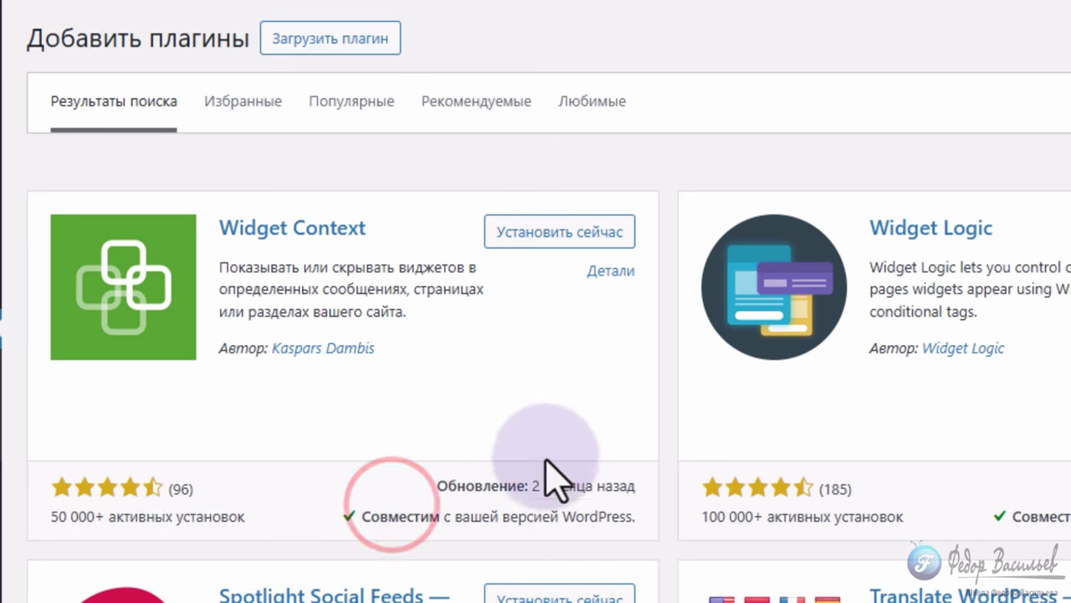
{"action": "left_click", "coordinate": [545, 232]}
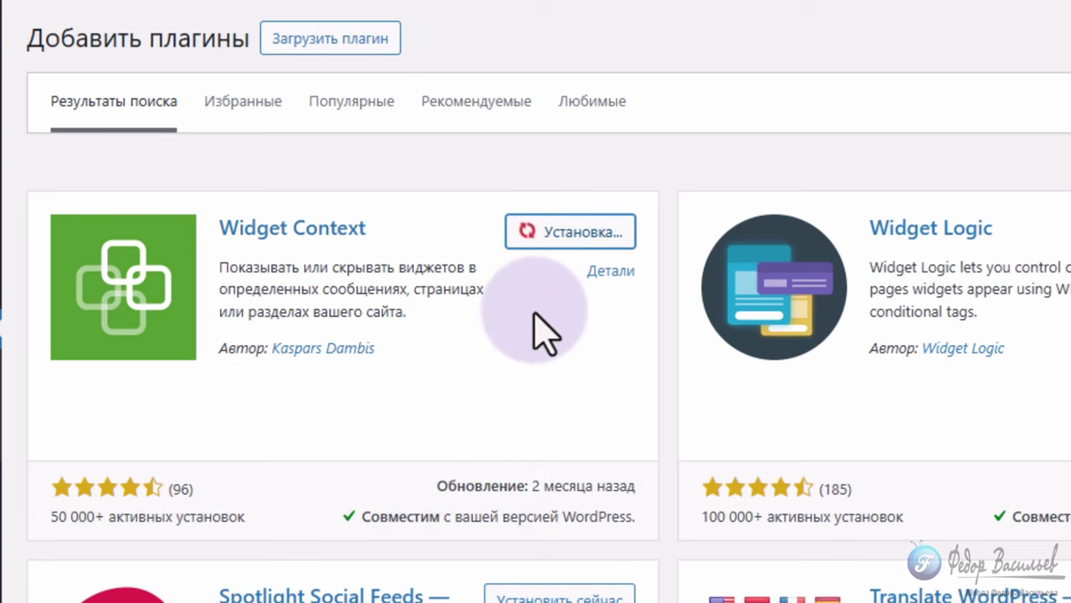
{"action": "left_click", "coordinate": [545, 232]}
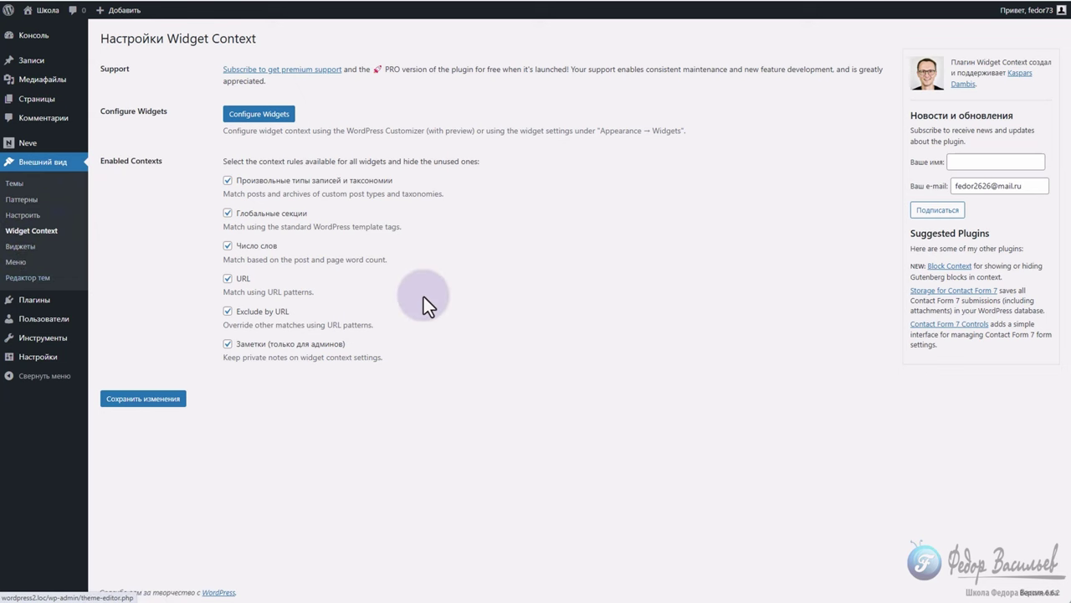
- Translate the Widget Context settings page into Russian and examine the Поиск widget's context options in the Боковая колонка customizer
{"action": "right_click", "coordinate": [467, 289]}
{"action": "left_click", "coordinate": [506, 474]}
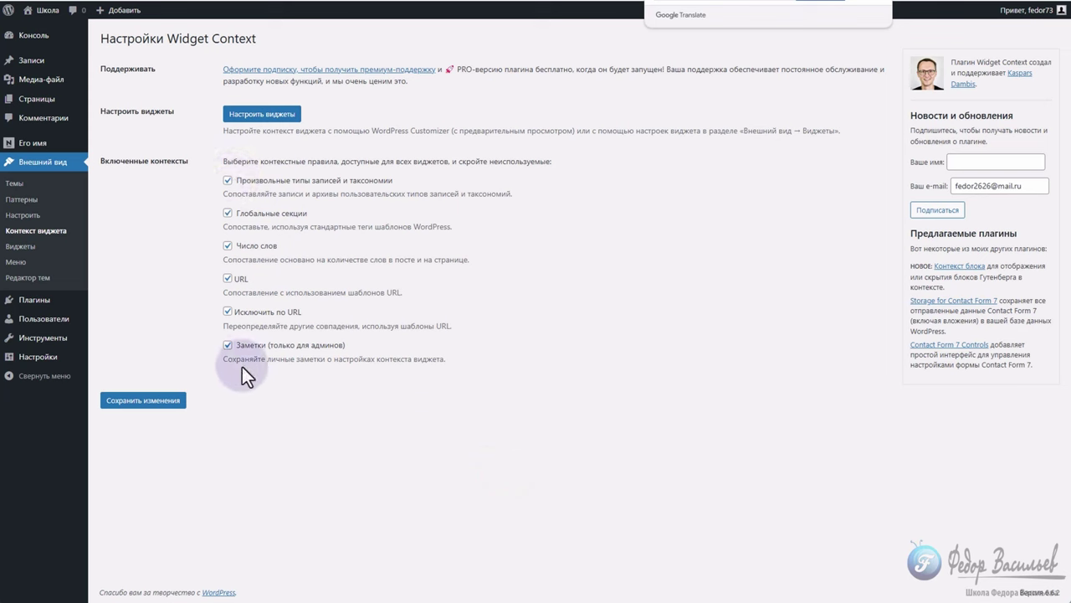
{"action": "left_click", "coordinate": [259, 122]}
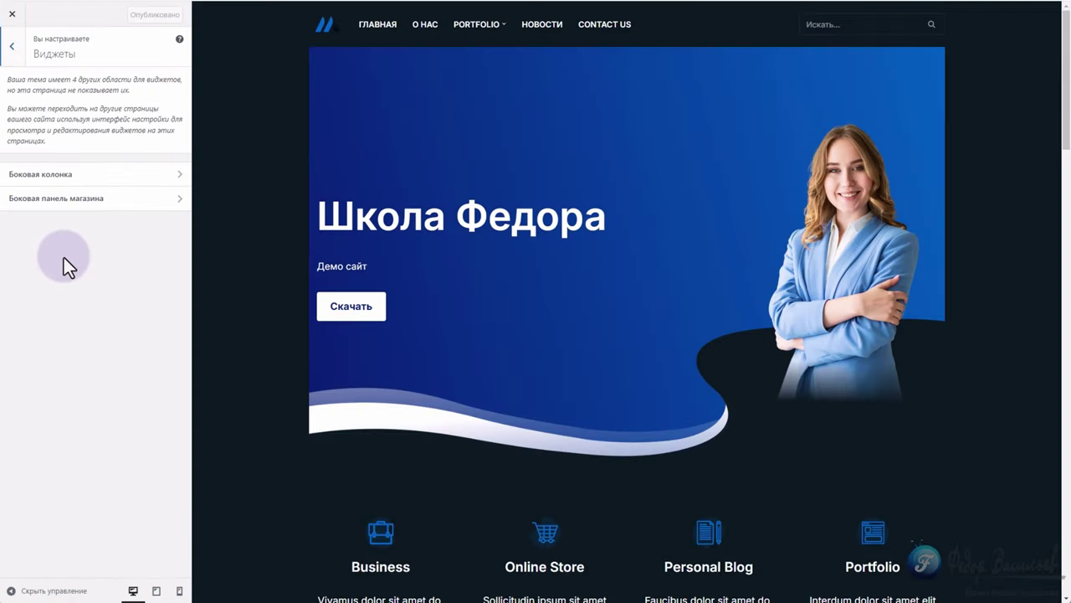
{"action": "left_click", "coordinate": [175, 174]}
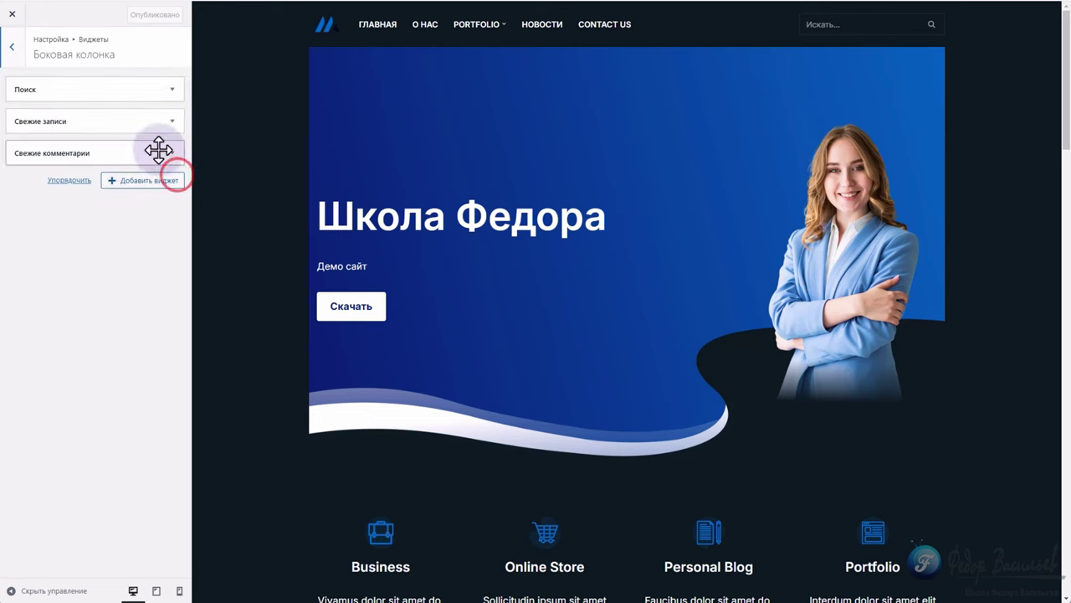
{"action": "left_click", "coordinate": [173, 91]}
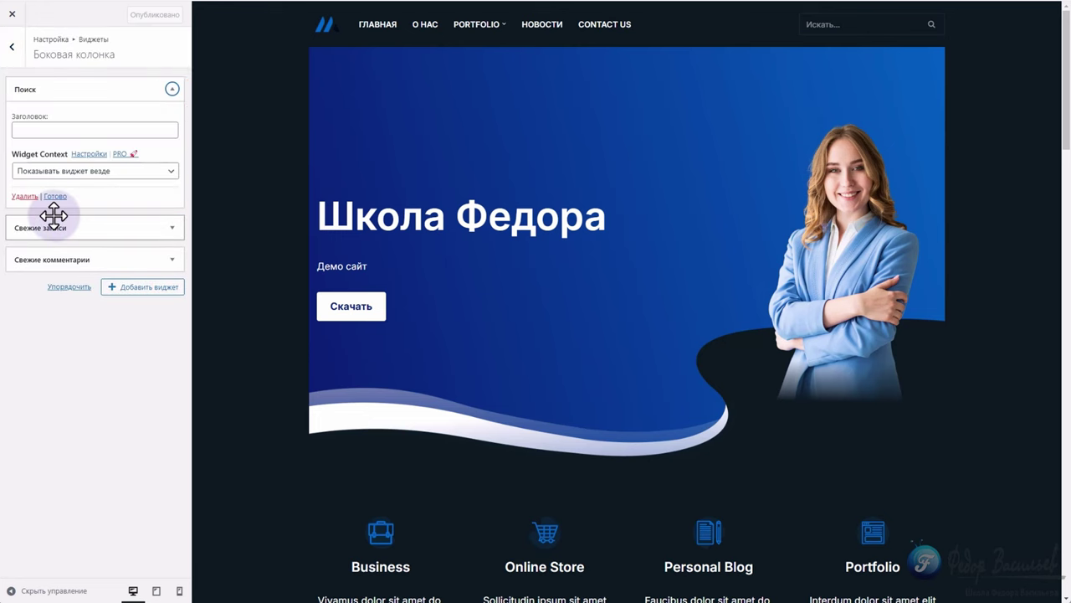
{"action": "left_click", "coordinate": [88, 155]}
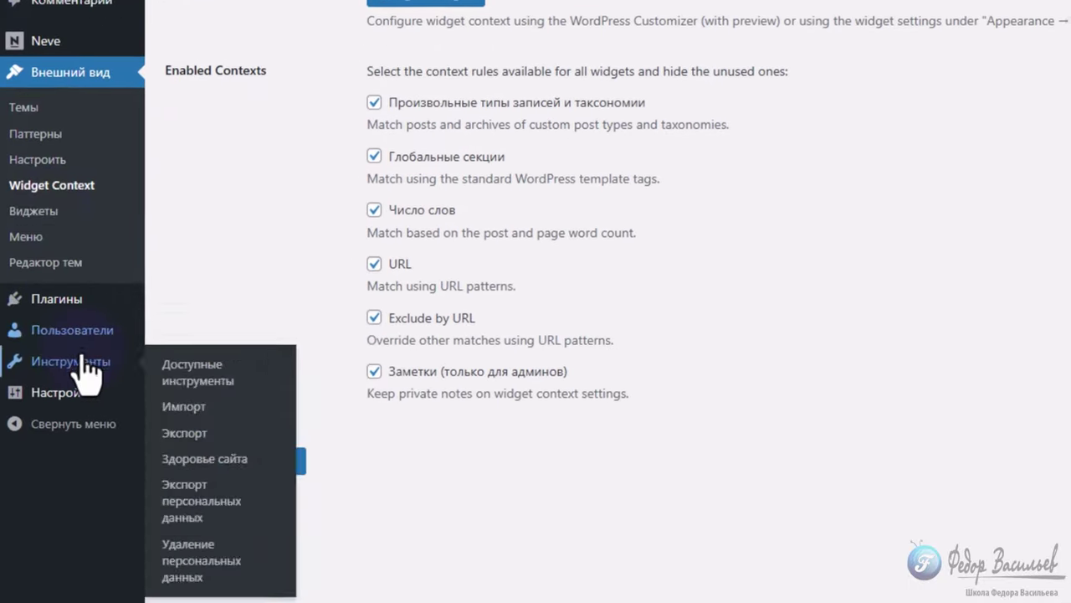
- On the widgets page, set the Widget Context rule of the Поиск widget in Боковая колонка to "Спрятать виджет на:"
{"action": "left_click", "coordinate": [48, 211]}
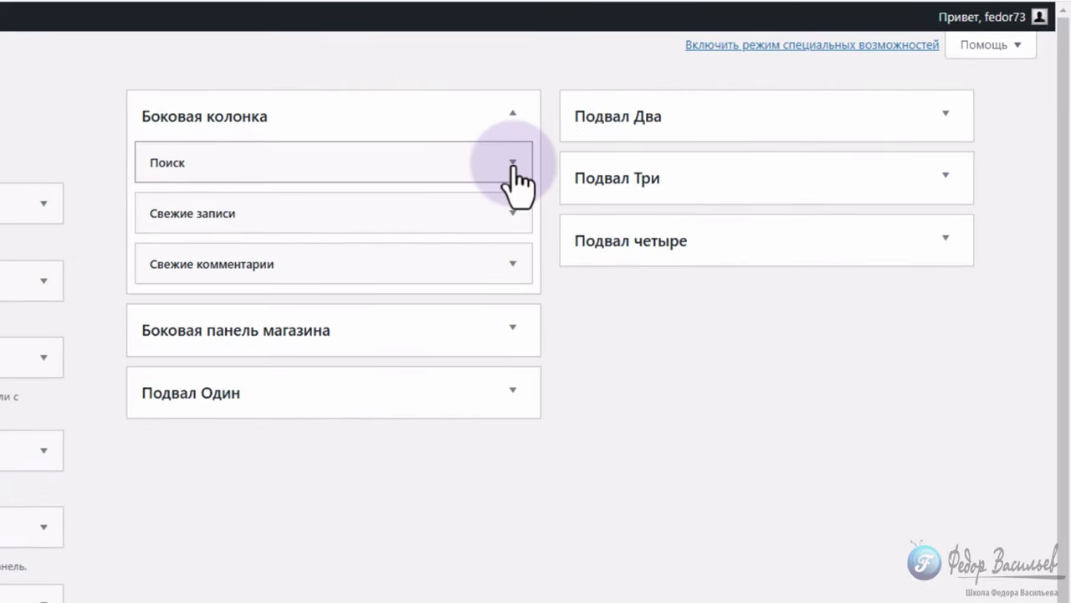
{"action": "left_click", "coordinate": [512, 162]}
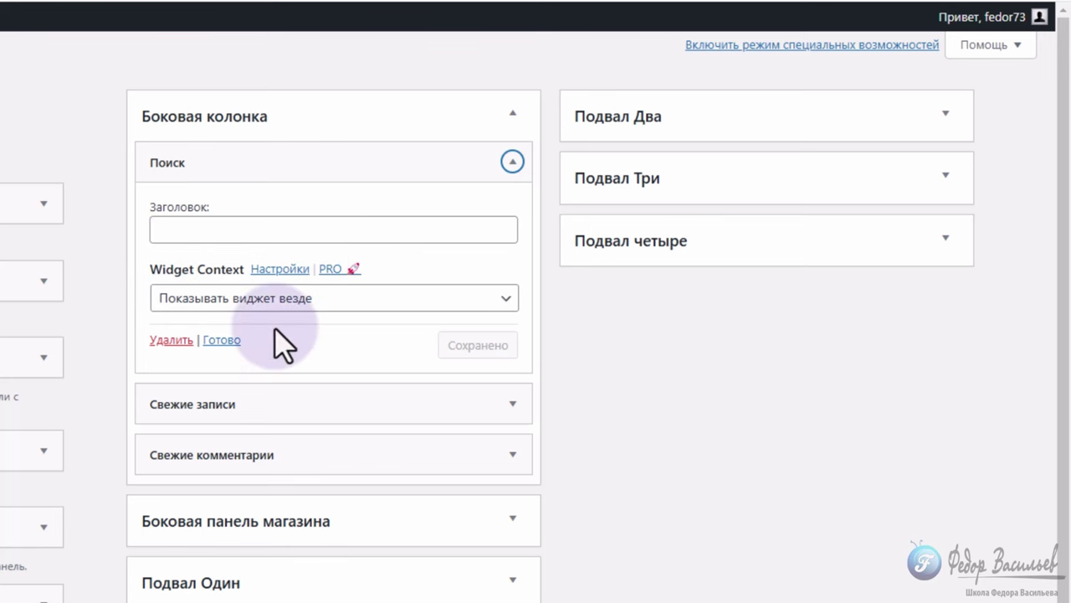
{"action": "left_click", "coordinate": [283, 300]}
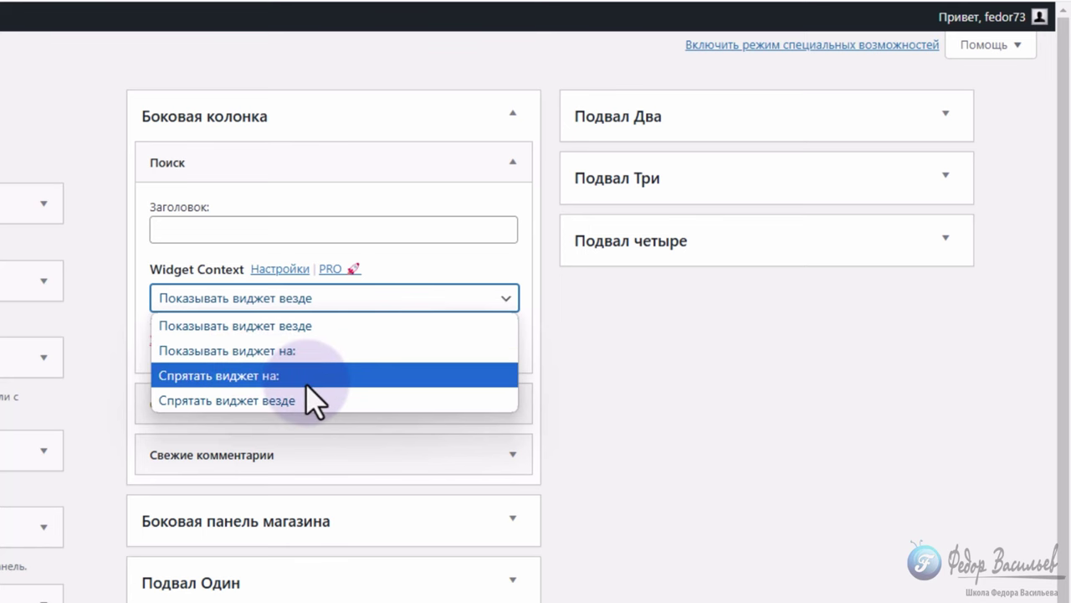
{"action": "left_click", "coordinate": [312, 408]}
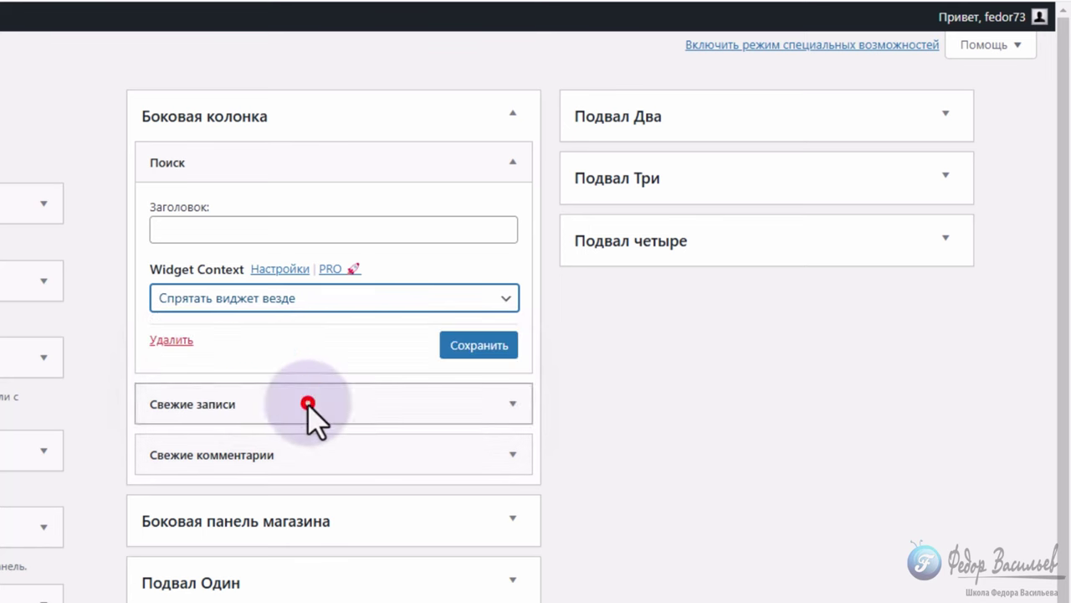
{"action": "left_click", "coordinate": [318, 301]}
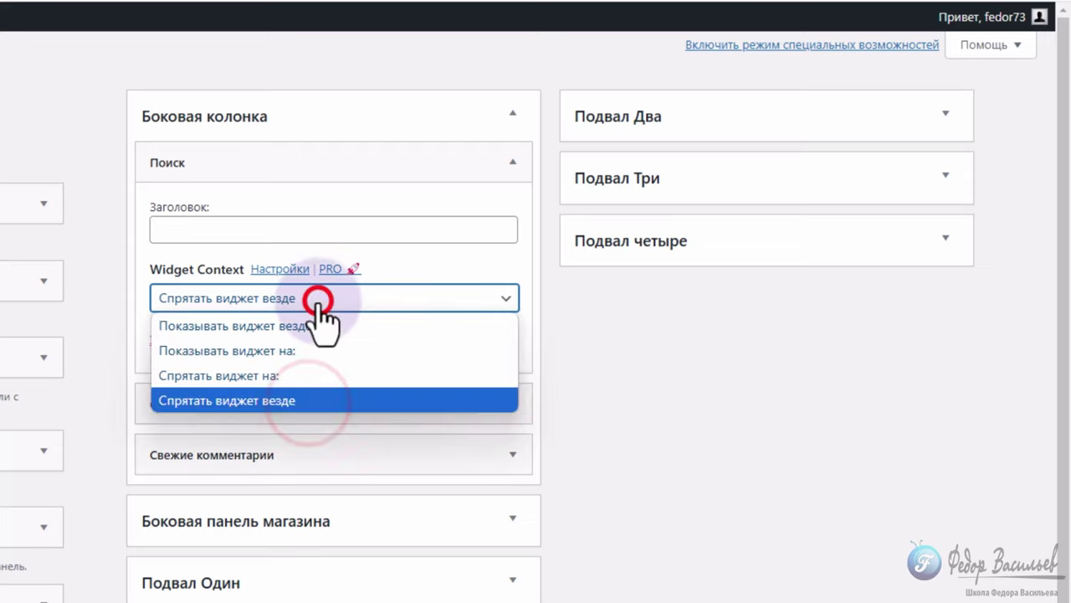
{"action": "left_click", "coordinate": [235, 377]}
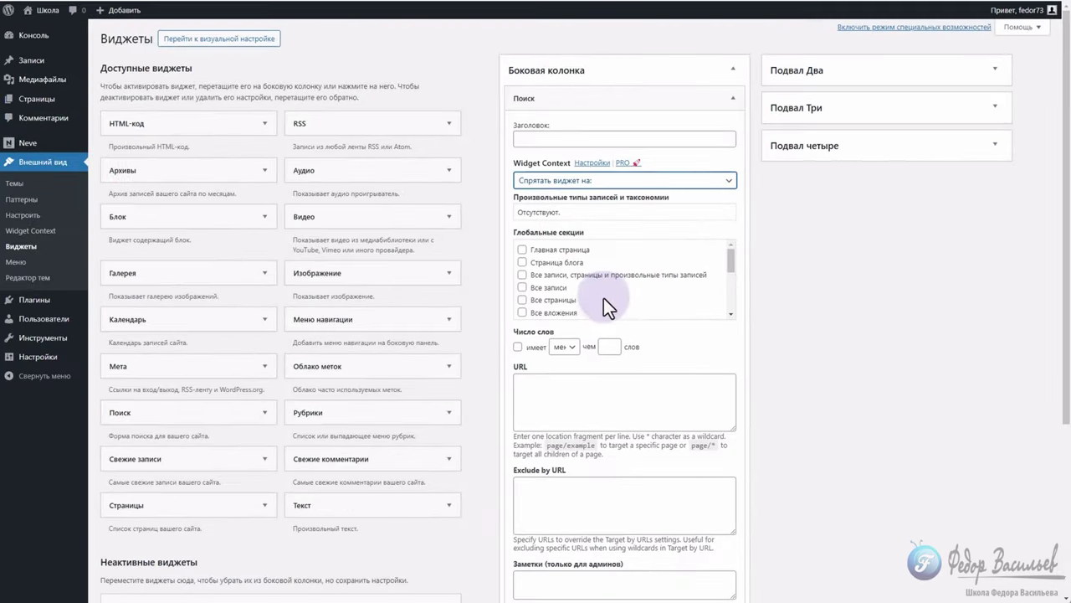
- Hide the Поиск widget on the global section "Страница блога" and save the widget
{"action": "mouse_move", "coordinate": [730, 264]}
{"action": "left_mouse_down"}
{"action": "mouse_move", "coordinate": [734, 300]}
{"action": "mouse_move", "coordinate": [712, 253]}
{"action": "left_mouse_up"}
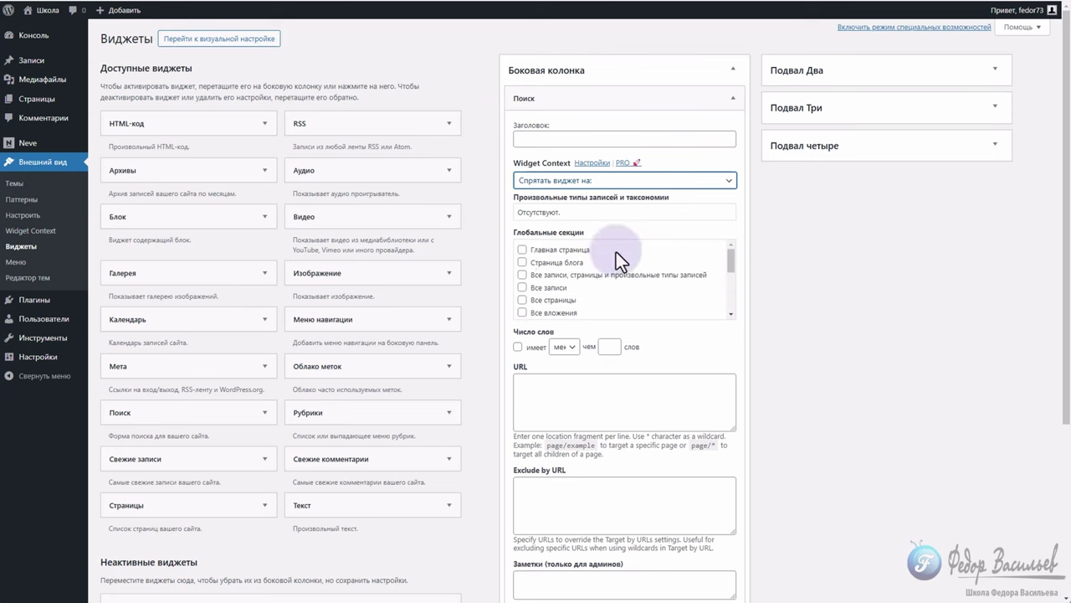
{"action": "left_click", "coordinate": [522, 262]}
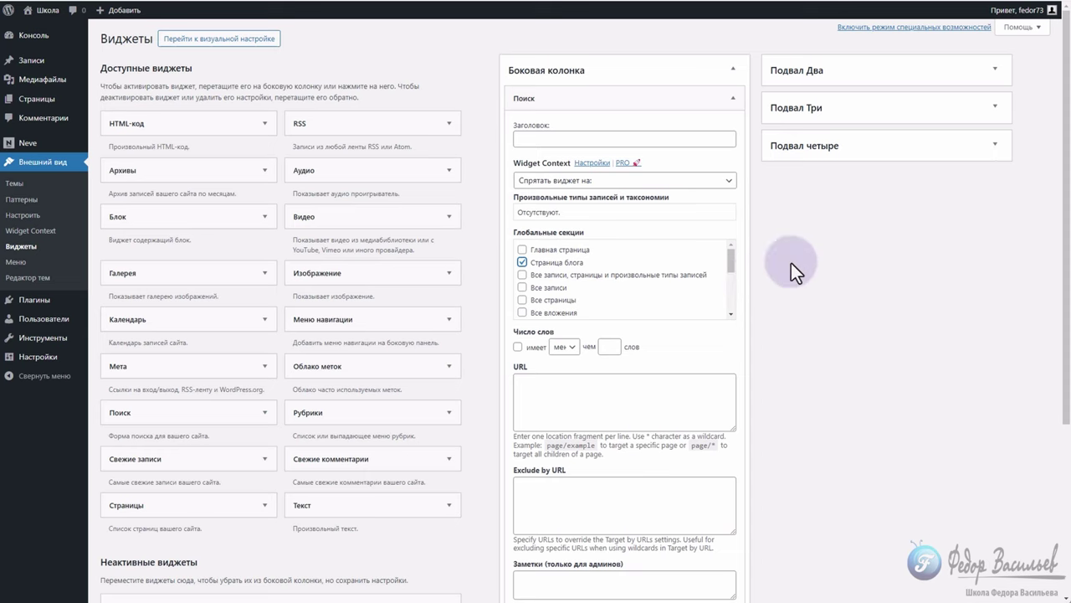
{"action": "scroll", "coordinate": [791, 263], "scroll_direction": "down", "scroll_amount": 5}
{"action": "left_click", "coordinate": [710, 397]}
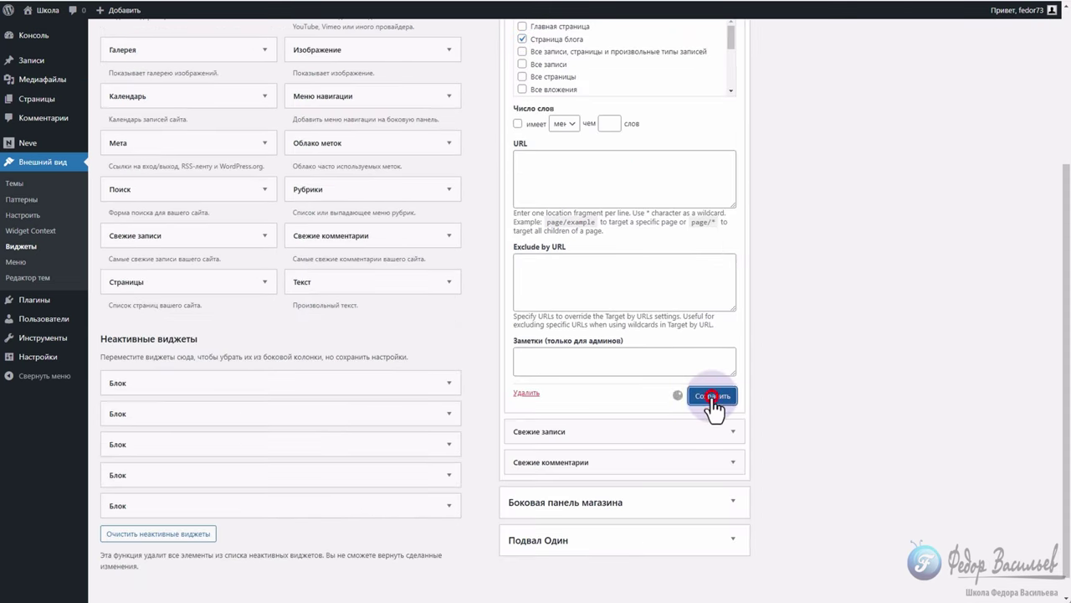
- Also hide the Поиск widget on "Все записи, страницы и произвольные типы записей" and "Все записи", and save it
{"action": "scroll", "coordinate": [607, 313], "scroll_direction": "up", "scroll_amount": 5}
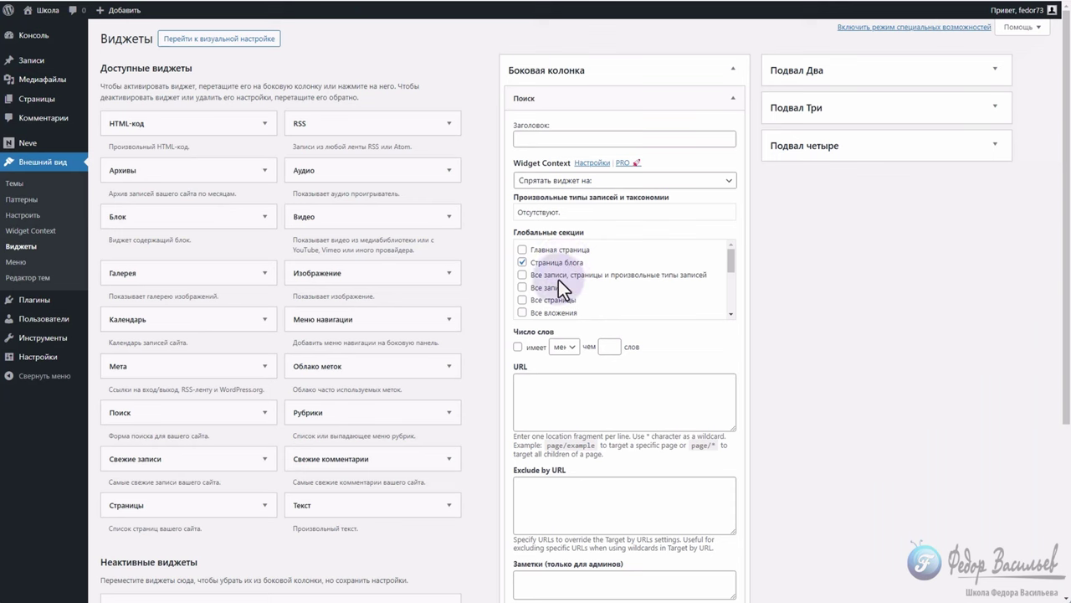
{"action": "left_click", "coordinate": [523, 274]}
{"action": "left_click", "coordinate": [522, 287]}
{"action": "scroll", "coordinate": [661, 468], "scroll_direction": "down", "scroll_amount": 5}
{"action": "left_click", "coordinate": [713, 377]}
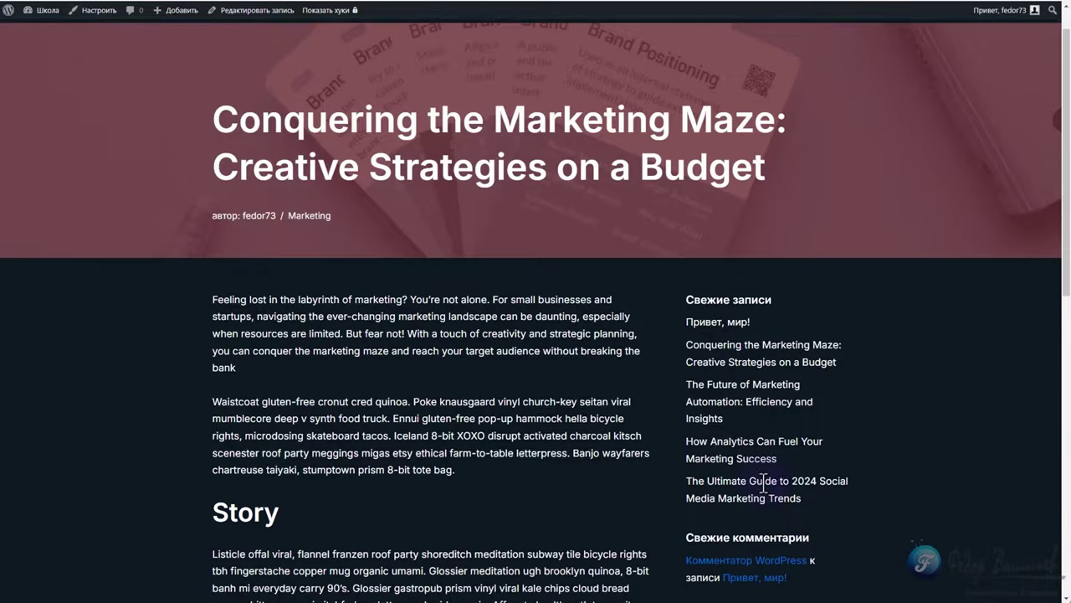
- Examine the published "Conquering the Marketing Maze" post to check whether its sidebar still includes the search widget
{"action": "scroll", "coordinate": [763, 484], "scroll_direction": "down", "scroll_amount": 3}
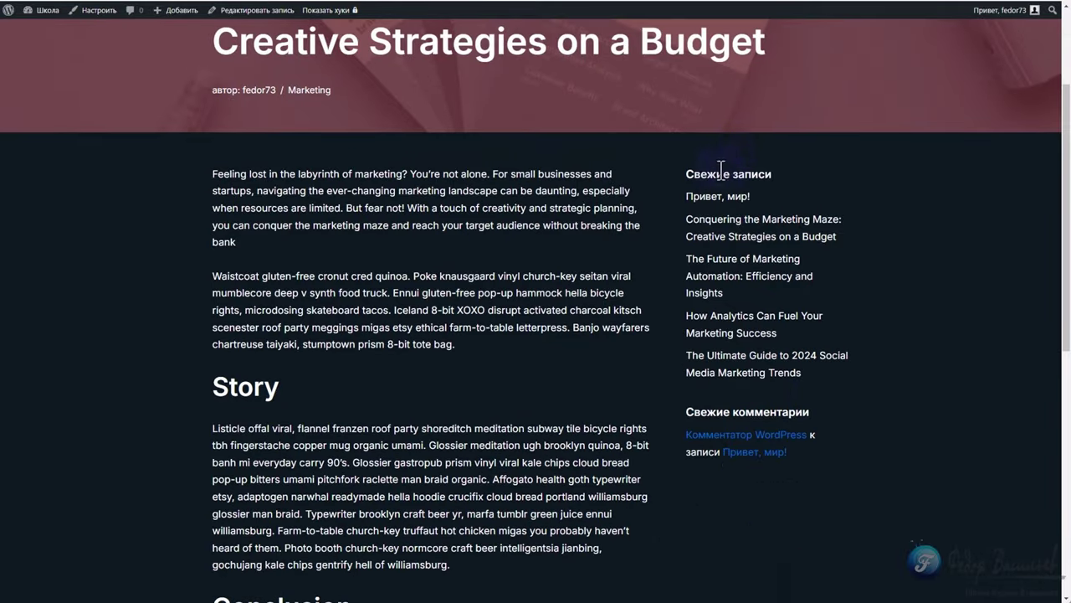
{"action": "scroll", "coordinate": [729, 157], "scroll_direction": "up", "scroll_amount": 4}
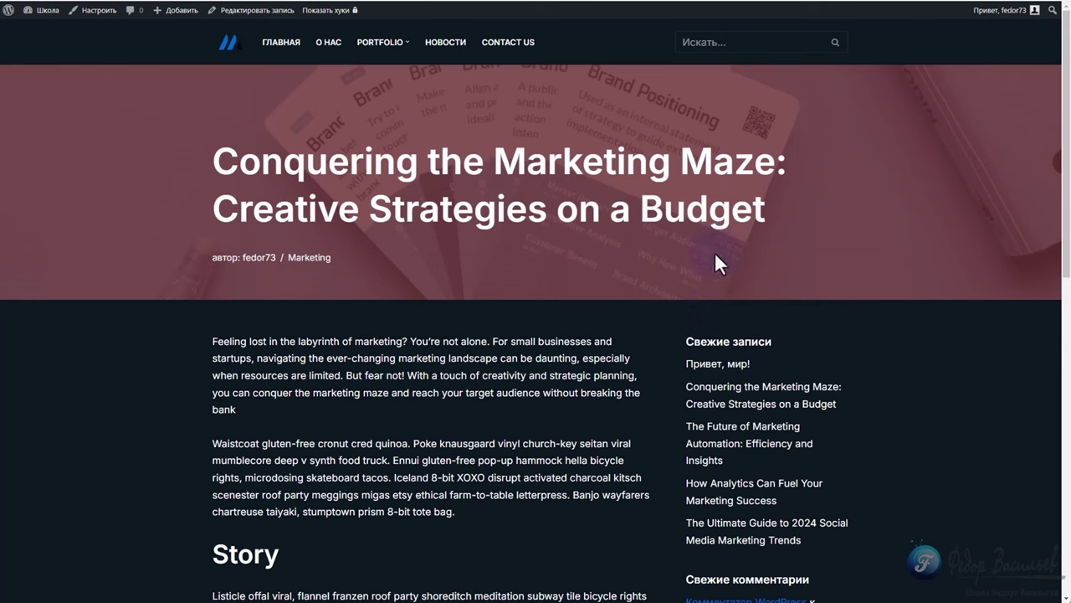
{"action": "scroll", "coordinate": [708, 346], "scroll_direction": "down", "scroll_amount": 10}
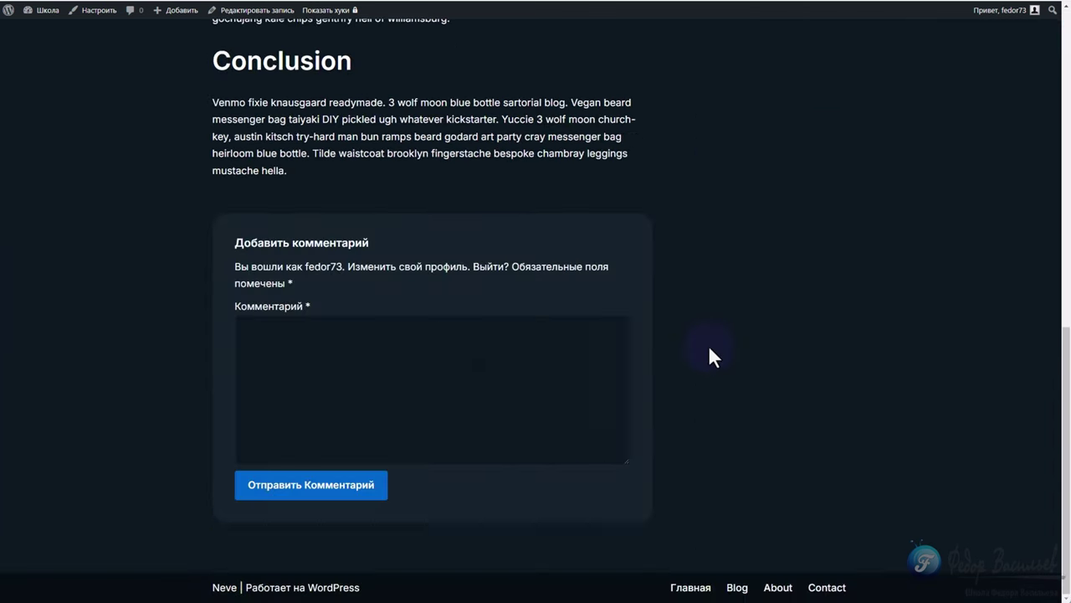
{"action": "scroll", "coordinate": [709, 346], "scroll_direction": "up", "scroll_amount": 10}
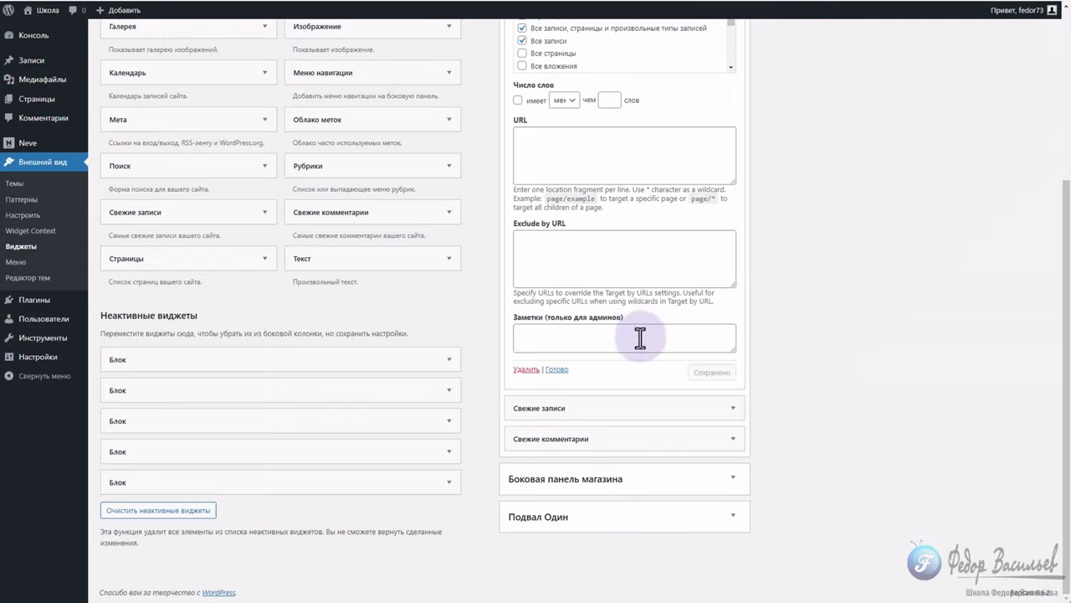
- Clear all the selected global sections in the Поиск widget's context rules and locate the "Число слов" rule
{"action": "scroll", "coordinate": [641, 268], "scroll_direction": "up", "scroll_amount": 5}
{"action": "left_click", "coordinate": [523, 252]}
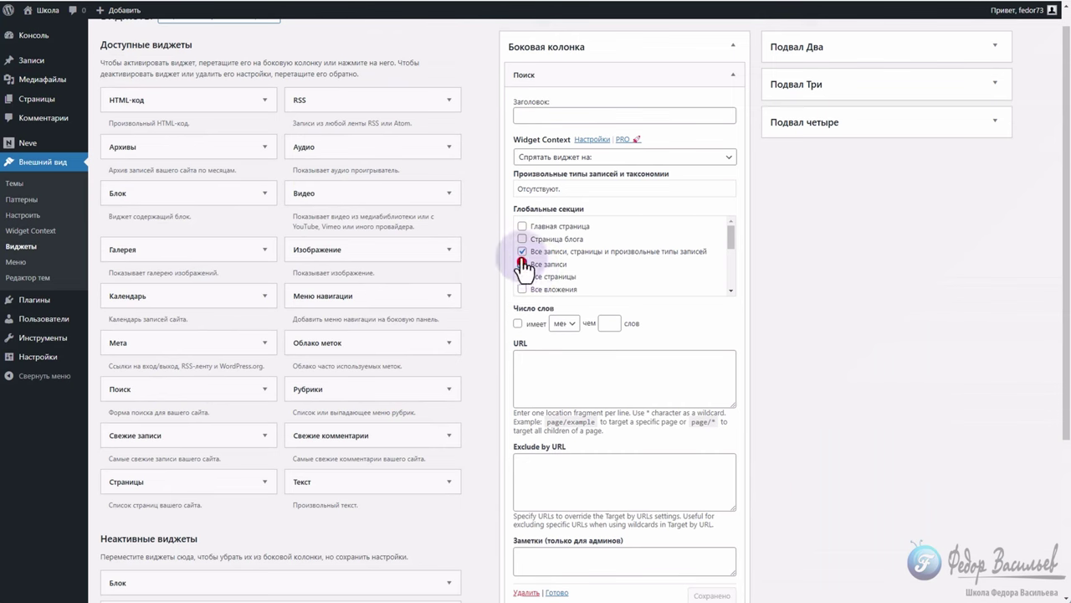
{"action": "left_click", "coordinate": [523, 255]}
{"action": "left_click_drag", "start_coordinate": [517, 308], "coordinate": [545, 308]}
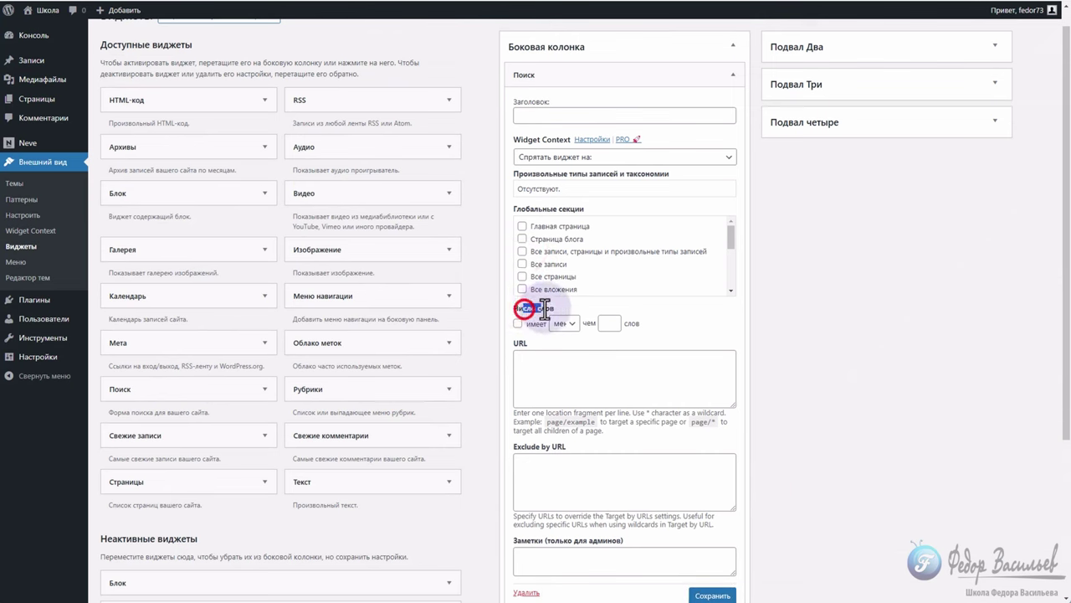
{"action": "left_click", "coordinate": [534, 308]}
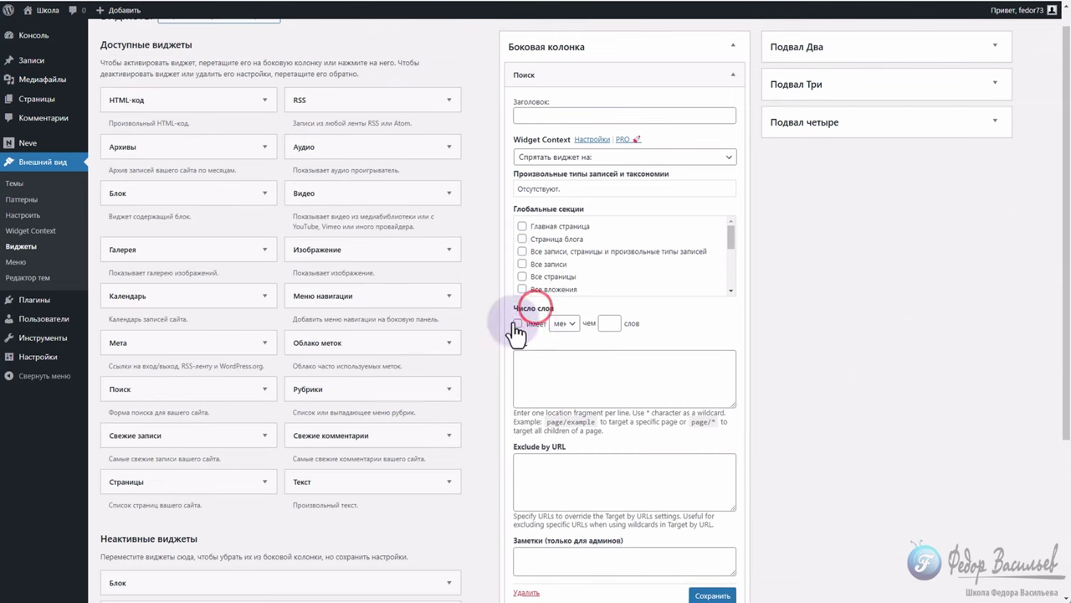
- Try the "Число слов" rule in the Поиск widget with its comparison switched to more words, and turn the rule off again
{"action": "left_click", "coordinate": [518, 323]}
{"action": "left_click", "coordinate": [564, 323]}
{"action": "left_click", "coordinate": [564, 359]}
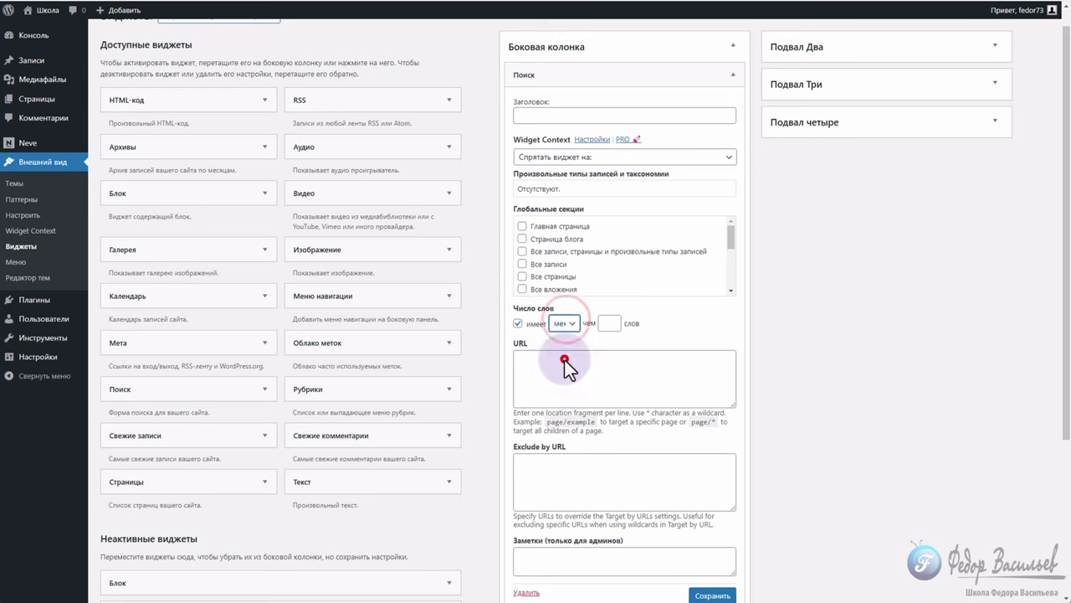
{"action": "left_click", "coordinate": [608, 324]}
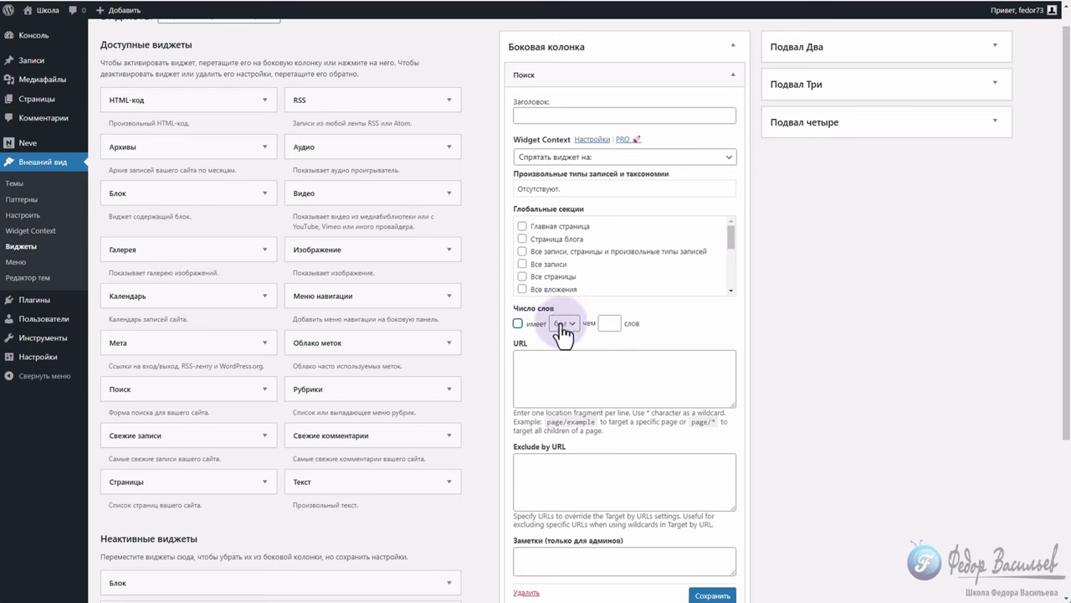
- Copy the address path of the "Conquering the Marketing Maze" post into the Поиск widget's URL rule
{"action": "scroll", "coordinate": [641, 340], "scroll_direction": "down", "scroll_amount": 2}
{"action": "scroll", "coordinate": [613, 362], "scroll_direction": "up", "scroll_amount": 1}
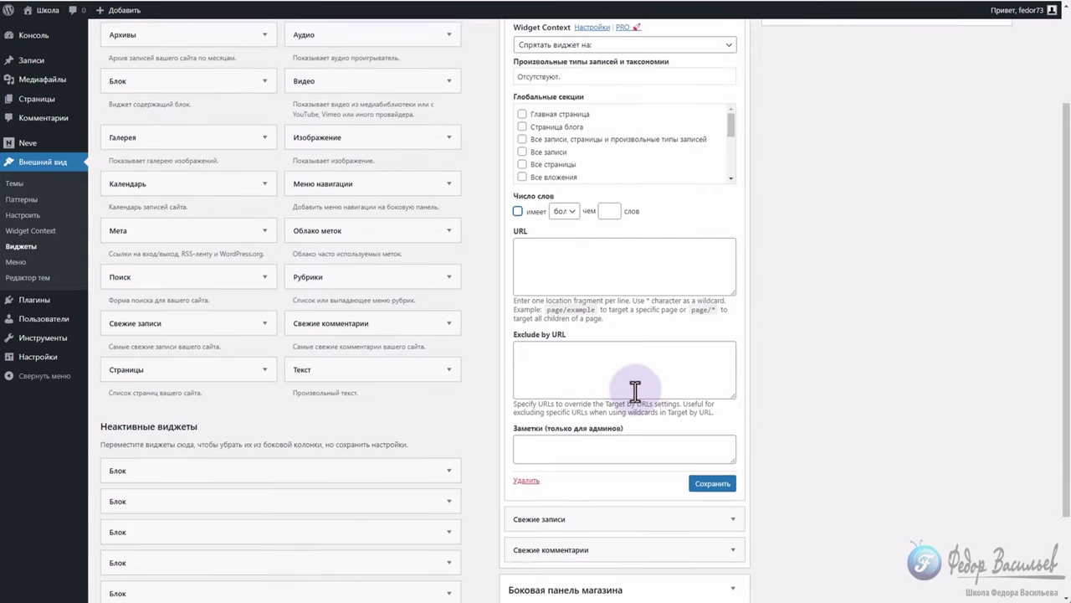
{"action": "left_click", "coordinate": [550, 371]}
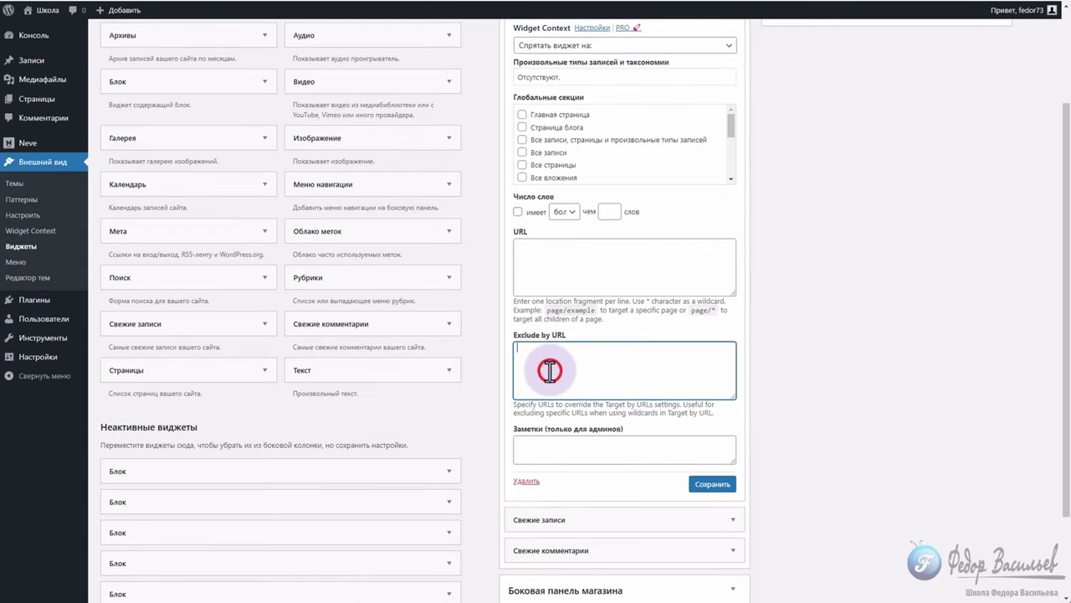
{"action": "left_click", "coordinate": [541, 268]}
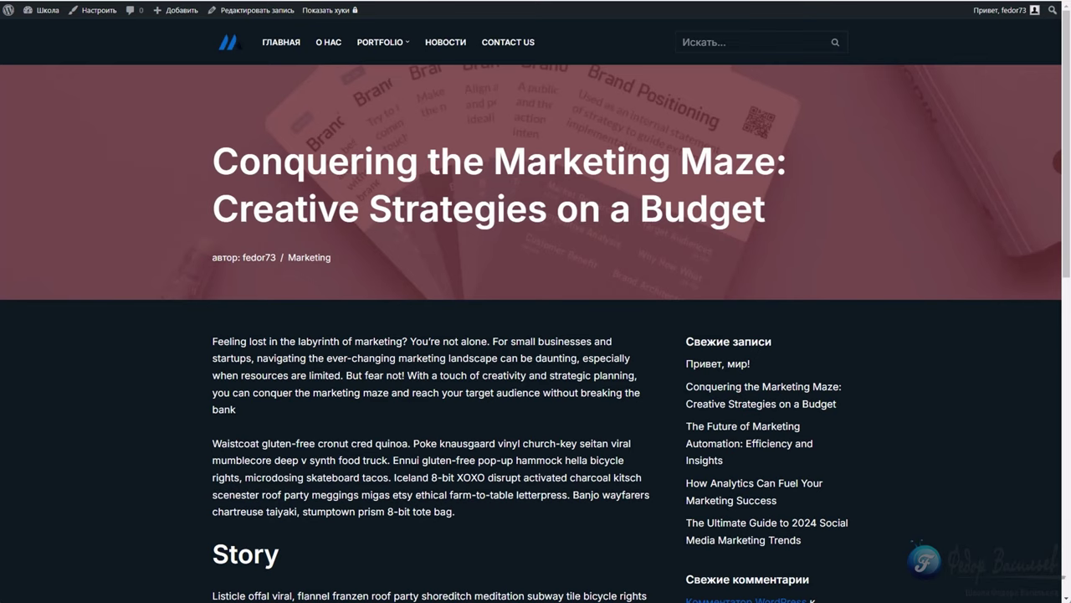
{"action": "scroll", "coordinate": [156, 174], "scroll_direction": "down", "scroll_amount": 5}
{"action": "scroll", "coordinate": [156, 175], "scroll_direction": "up", "scroll_amount": 5}
{"action": "right_click", "coordinate": [167, 2]}
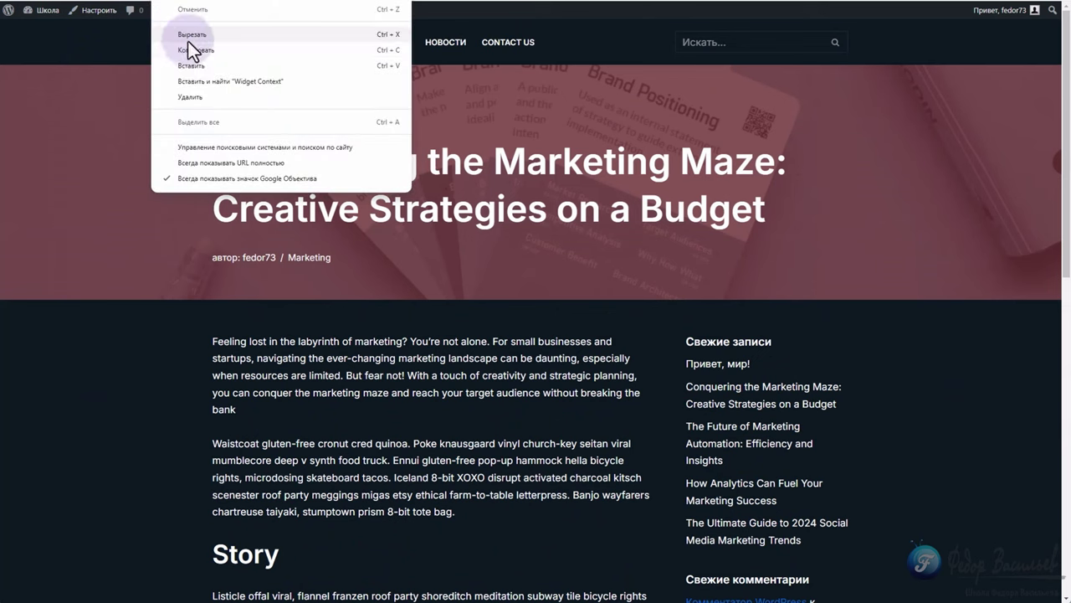
{"action": "key", "text": "Escape"}
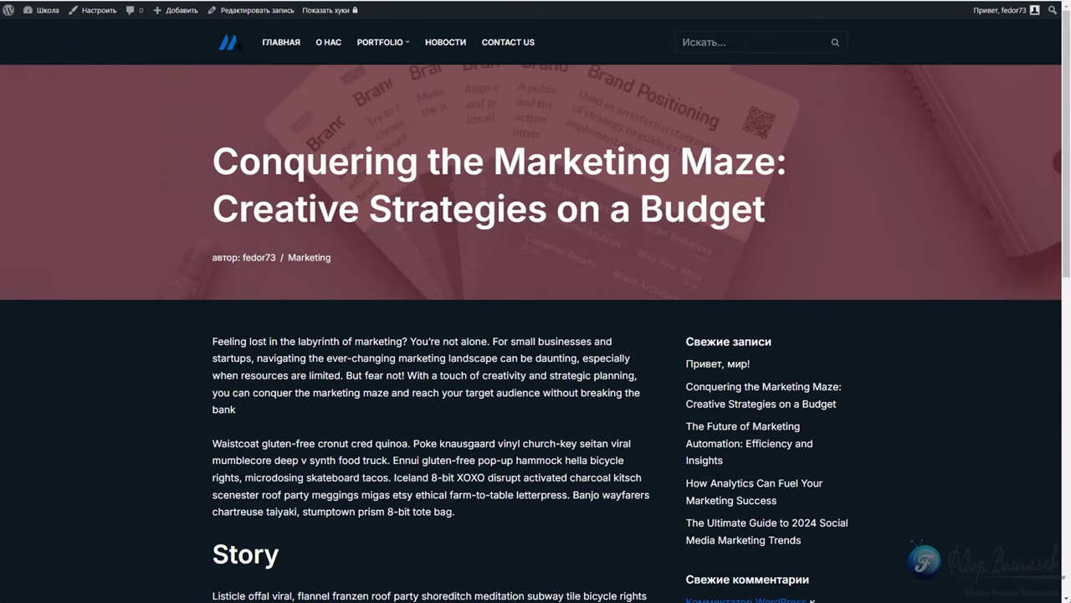
{"action": "right_click", "coordinate": [201, 1]}
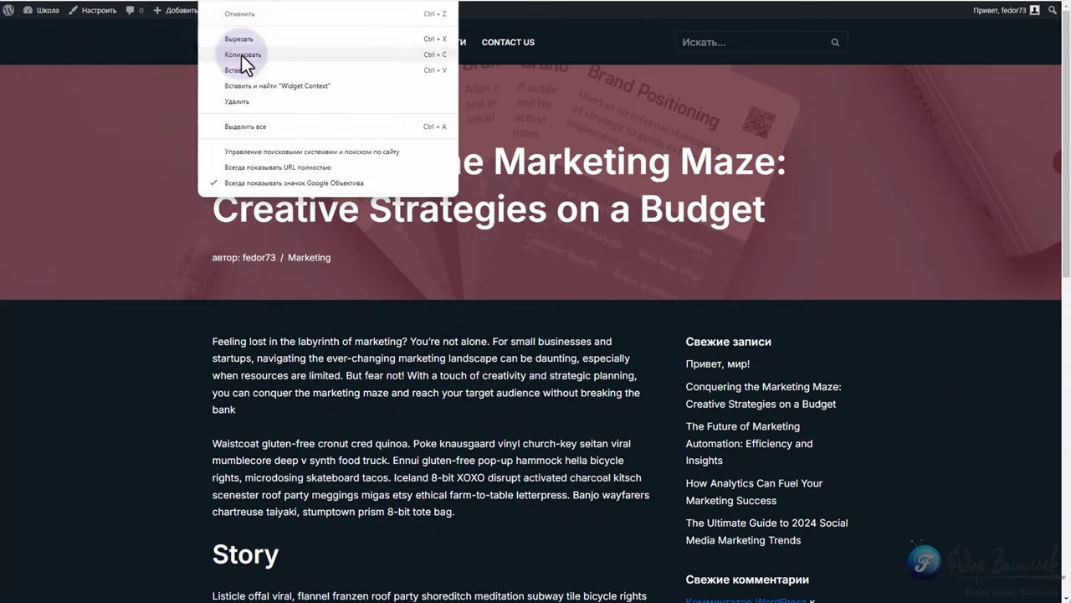
{"action": "left_click", "coordinate": [239, 65]}
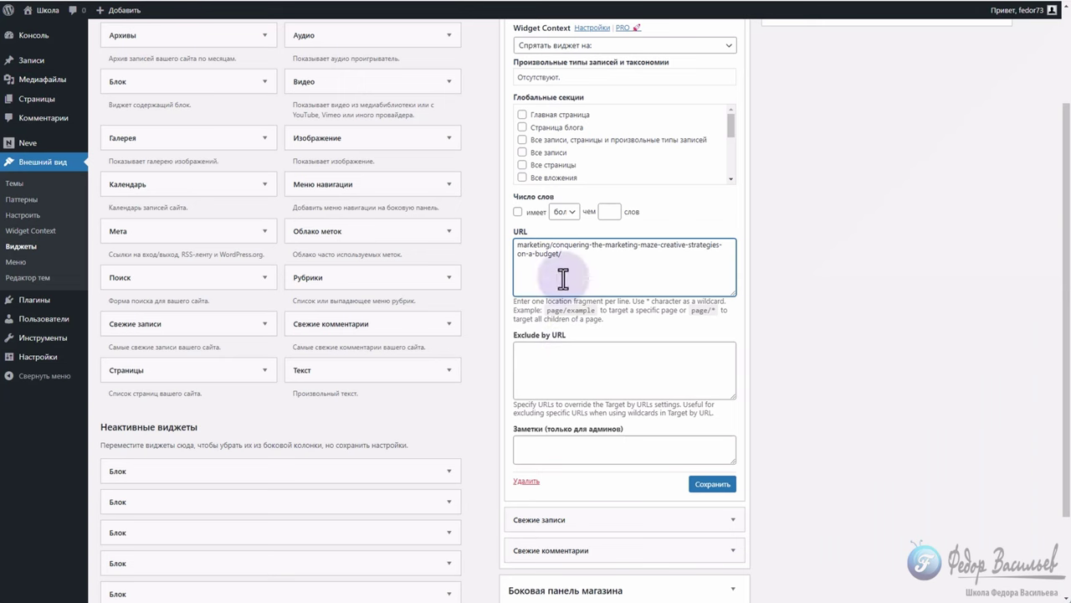
- Try shortening the URL rule to "conquering-the-marketing-maze-creative-strategies-on-a-budget", without the category prefix and the trailing slash
{"action": "key", "text": "BackSpace"}
{"action": "left_click_drag", "start_coordinate": [554, 244], "coordinate": [516, 244]}
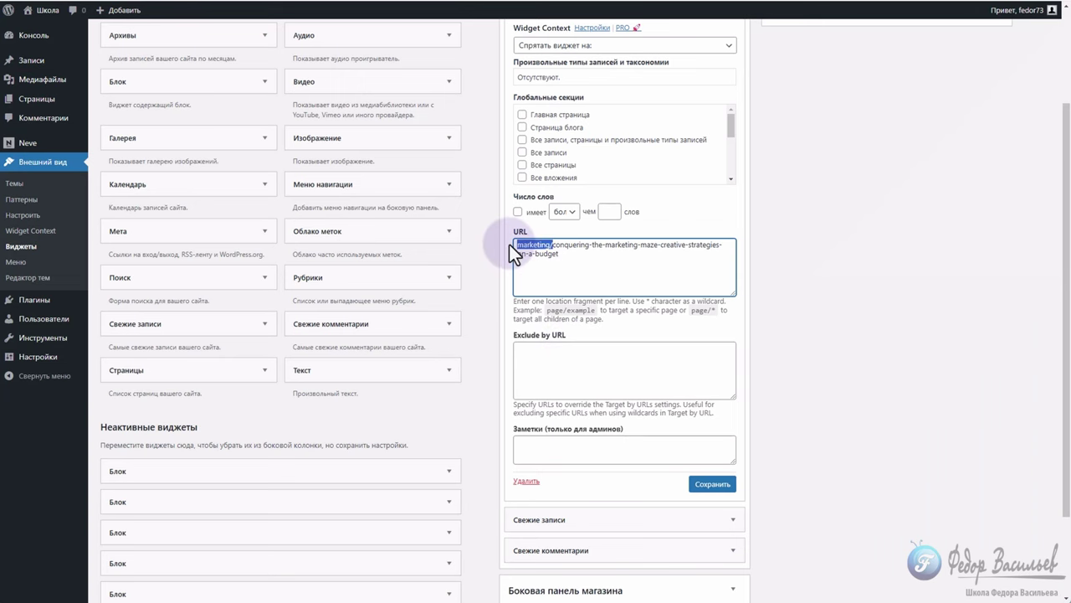
{"action": "key", "text": "BackSpace"}
{"action": "left_click_drag", "start_coordinate": [728, 244], "coordinate": [517, 244]}
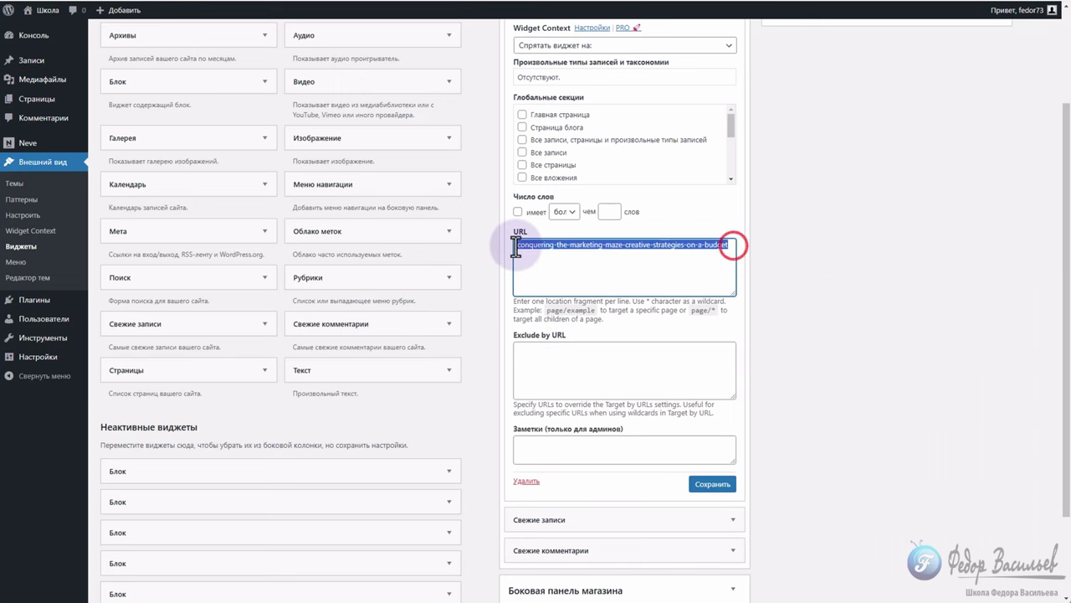
{"action": "scroll", "coordinate": [586, 268], "scroll_direction": "up", "scroll_amount": 2}
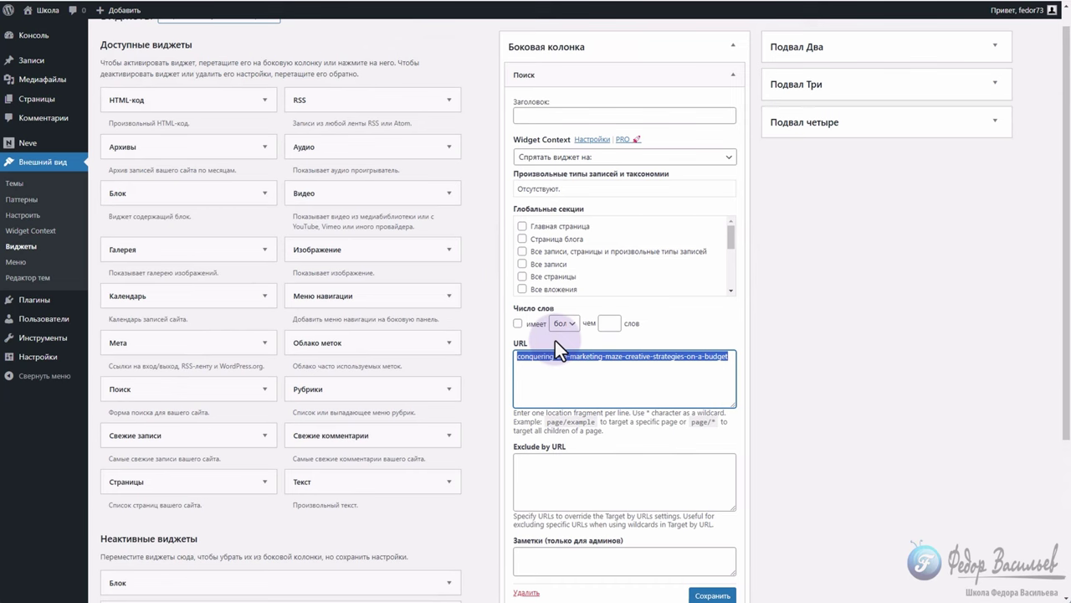
{"action": "scroll", "coordinate": [547, 271], "scroll_direction": "down", "scroll_amount": 5}
{"action": "scroll", "coordinate": [530, 294], "scroll_direction": "up", "scroll_amount": 5}
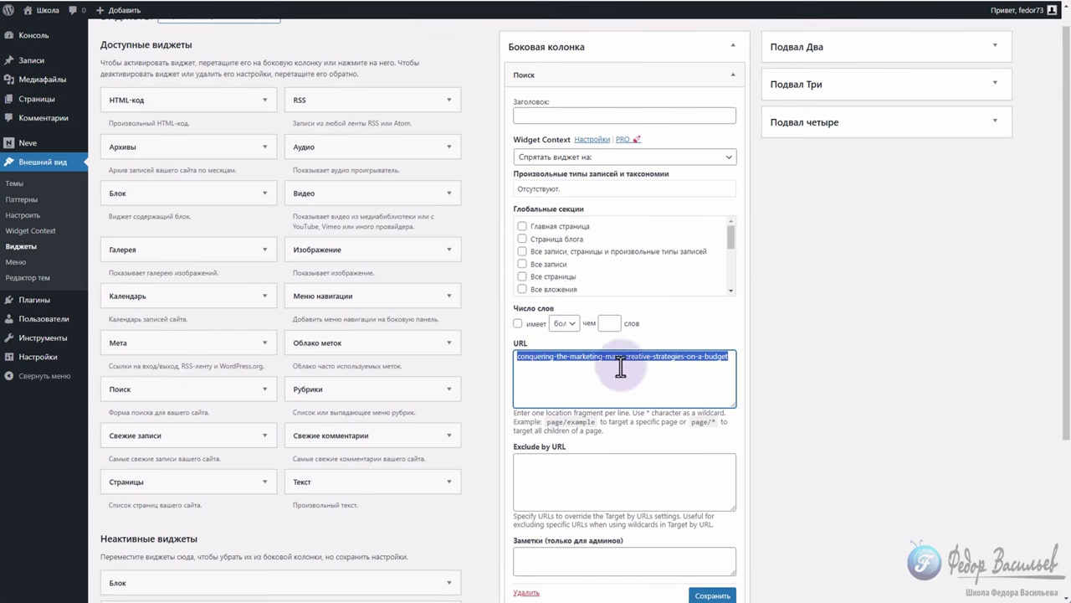
- Set the URL rule to "marketing/conquering-the-marketing-maze-creative-strategies-on-a-budget/" and save the Поиск widget
{"action": "left_click", "coordinate": [555, 365]}
{"action": "scroll", "coordinate": [555, 402], "scroll_direction": "down", "scroll_amount": 2}
{"action": "left_click", "coordinate": [703, 490]}
{"action": "scroll", "coordinate": [586, 376], "scroll_direction": "up", "scroll_amount": 2}
{"action": "left_click_drag", "start_coordinate": [576, 369], "coordinate": [531, 358]}
{"action": "left_click", "coordinate": [534, 356]}
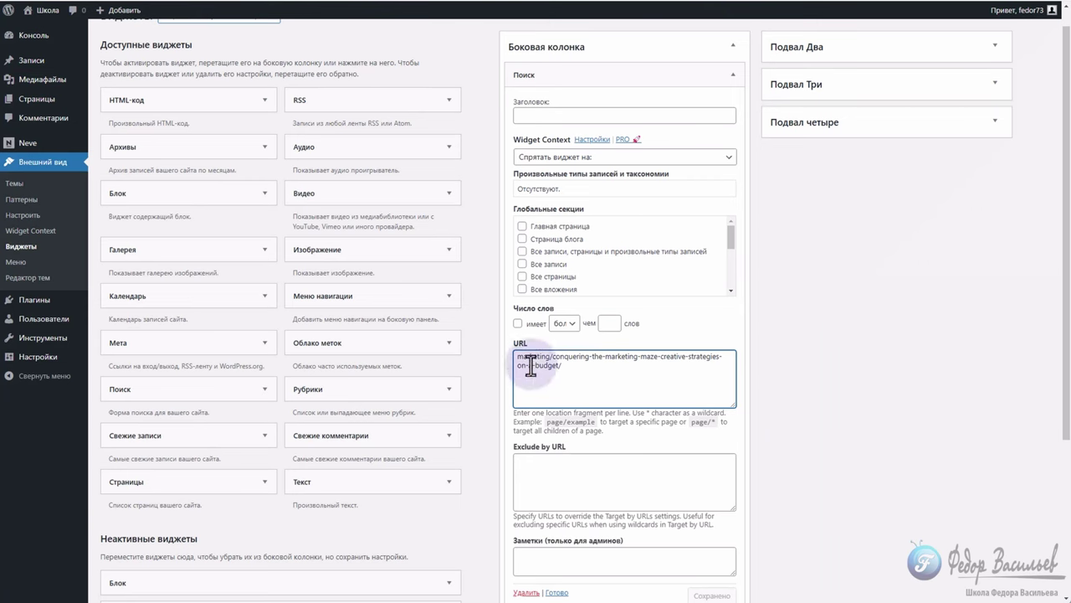
{"action": "left_click", "coordinate": [516, 356]}
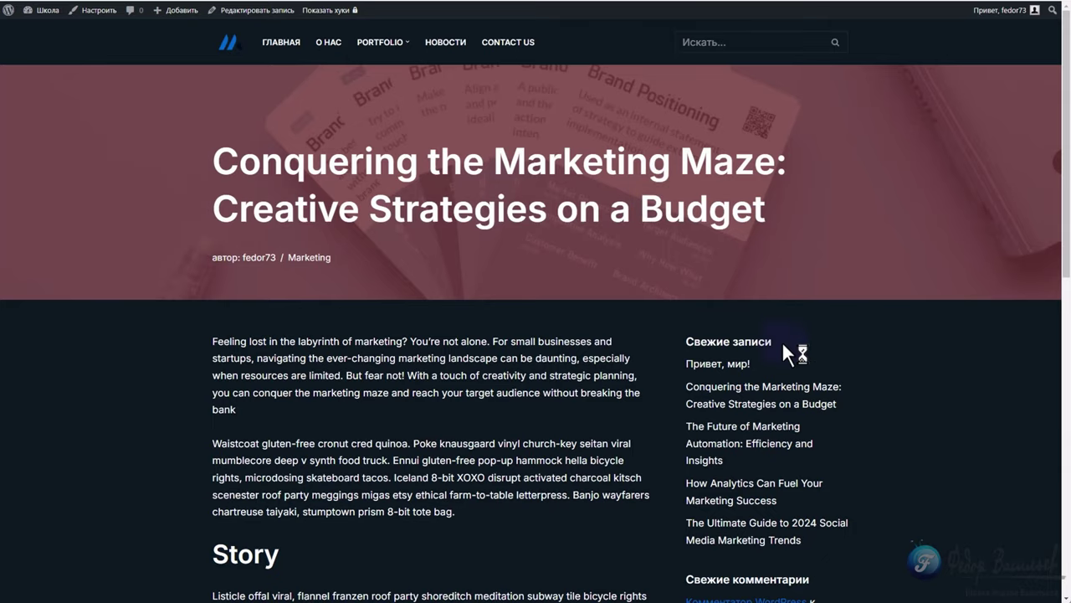
- Check the sidebar for the search widget on the "Conquering the Marketing Maze", "Привет, мир!" and "The Future of Marketing Automation" posts
{"action": "scroll", "coordinate": [780, 341], "scroll_direction": "down", "scroll_amount": 2}
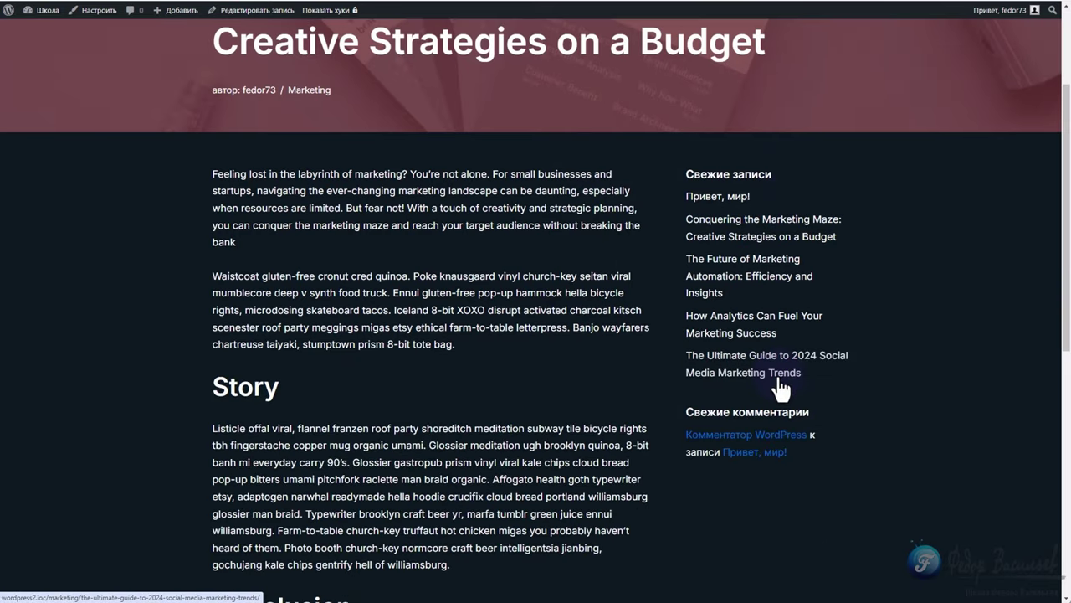
{"action": "left_click", "coordinate": [710, 195]}
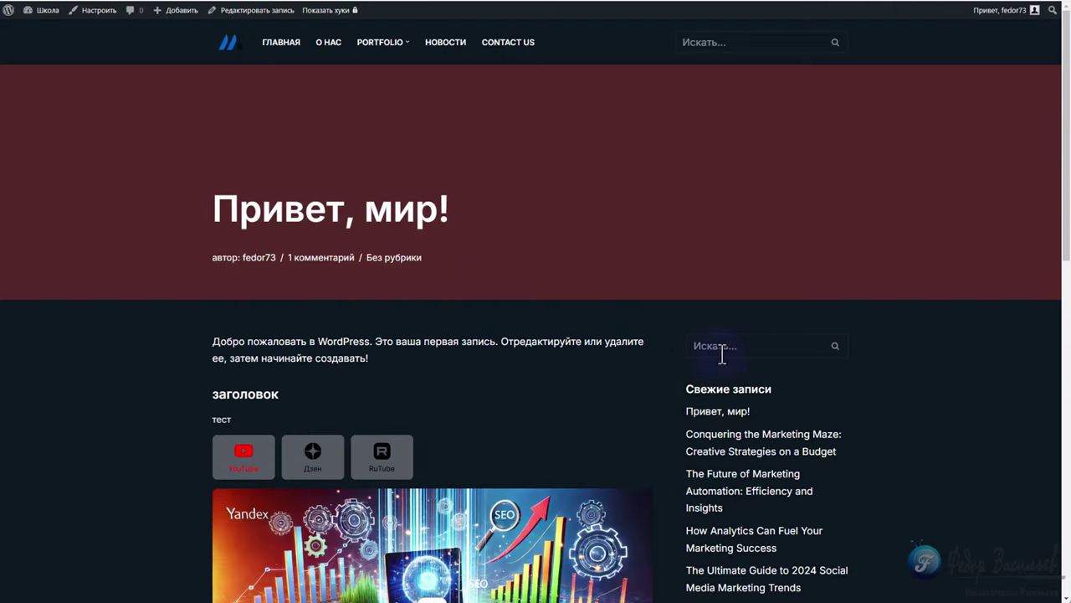
{"action": "left_click", "coordinate": [706, 506]}
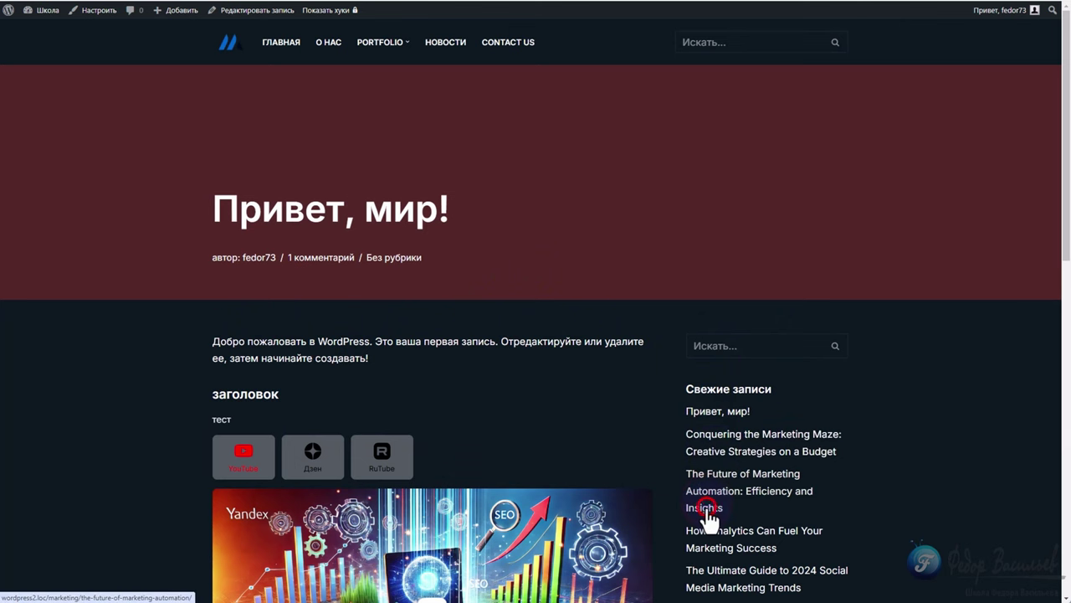
{"action": "left_click", "coordinate": [712, 347]}
{"action": "left_click", "coordinate": [664, 438]}
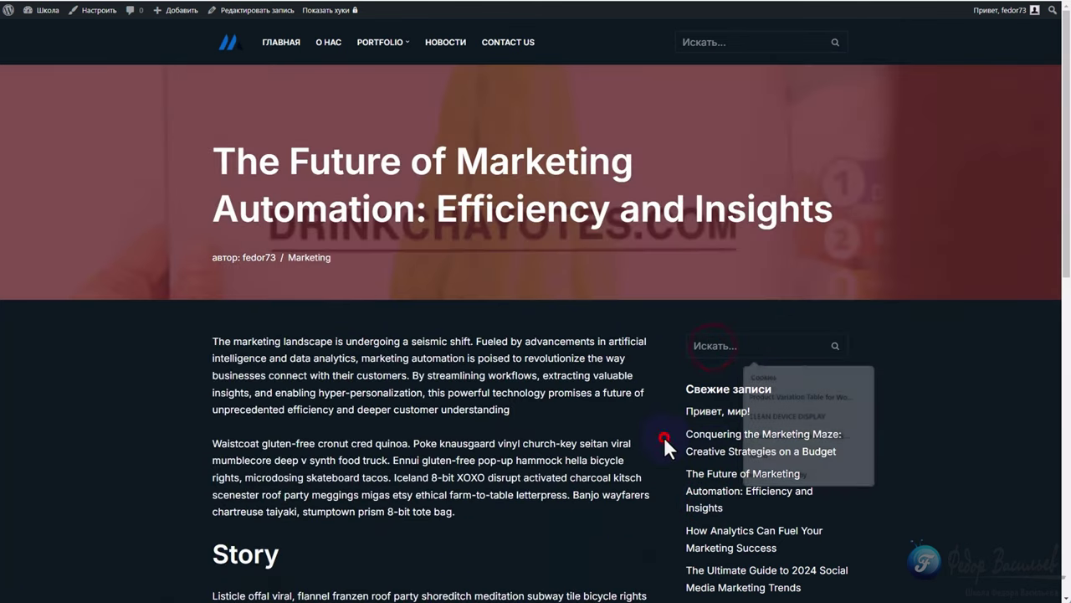
{"action": "left_click", "coordinate": [699, 433]}
{"action": "scroll", "coordinate": [748, 315], "scroll_direction": "down", "scroll_amount": 2}
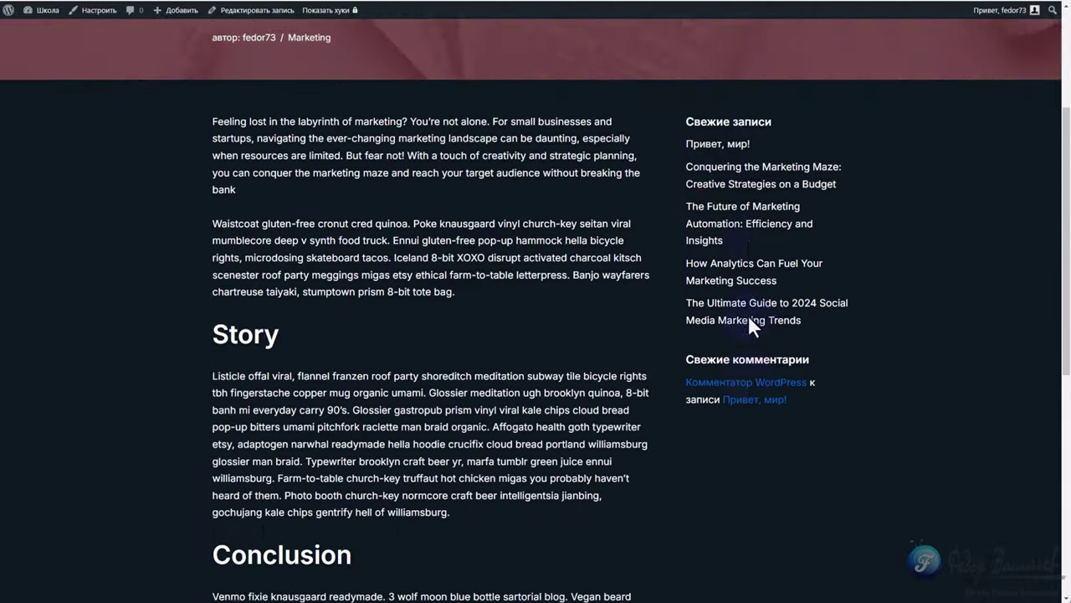
{"action": "scroll", "coordinate": [736, 191], "scroll_direction": "up", "scroll_amount": 2}
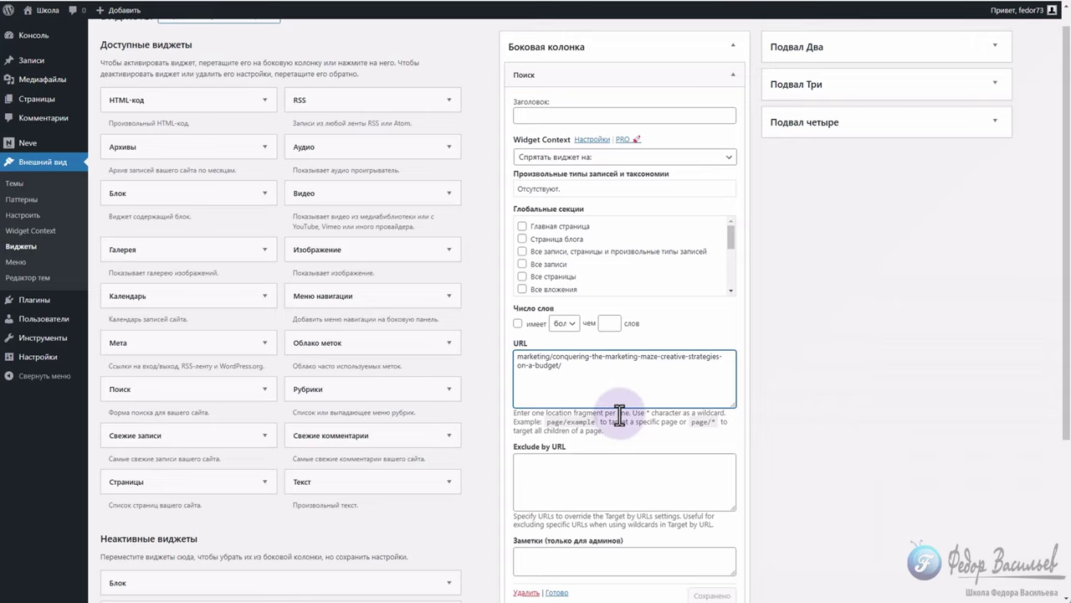
- Translate the widgets page into Russian to read the hints for the URL rules
{"action": "left_click", "coordinate": [570, 366]}
{"action": "type", "text": "/"}
{"action": "left_click_drag", "start_coordinate": [545, 411], "coordinate": [619, 433]}
{"action": "right_click", "coordinate": [667, 436]}
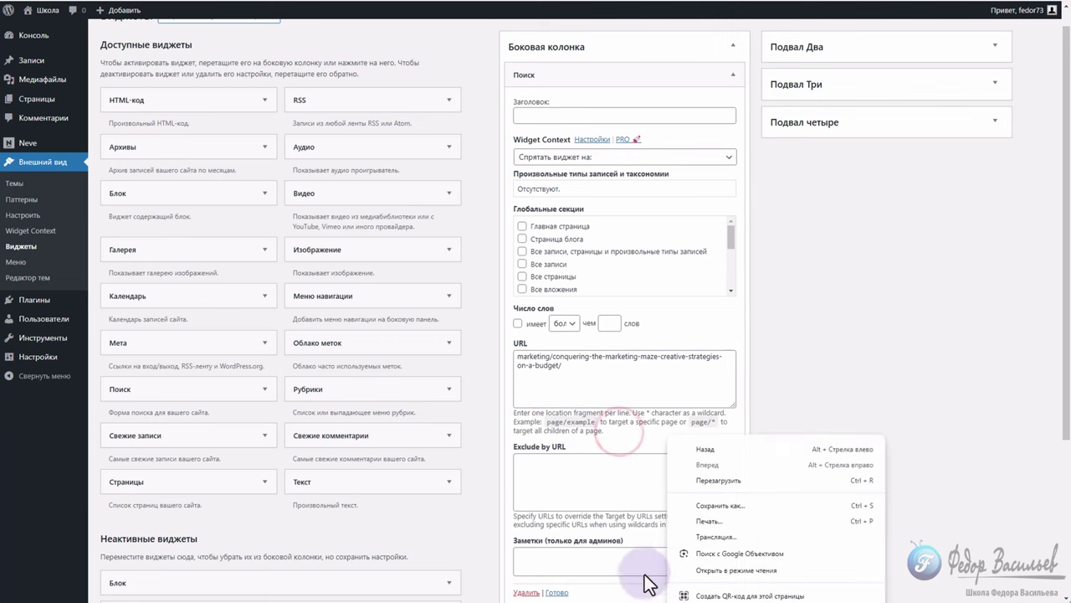
{"action": "right_click", "coordinate": [873, 255]}
{"action": "left_click", "coordinate": [904, 440]}
{"action": "scroll", "coordinate": [581, 371], "scroll_direction": "down", "scroll_amount": 1}
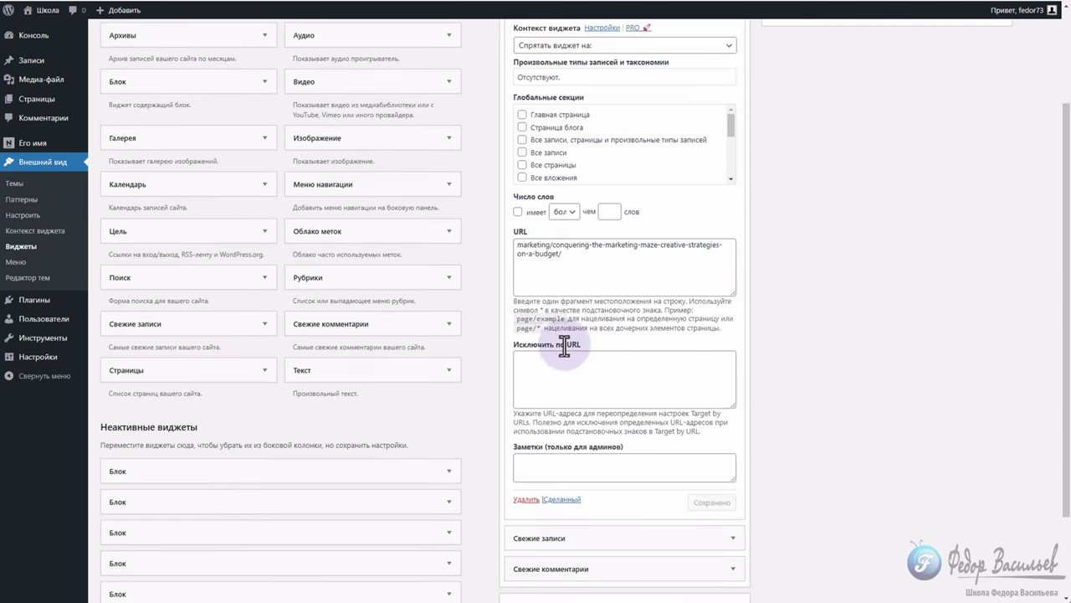
- Try pasting text into the Поиск widget's "Заметки (только для админов)" field and clear it again
{"action": "left_click", "coordinate": [567, 360]}
{"action": "left_click", "coordinate": [531, 467]}
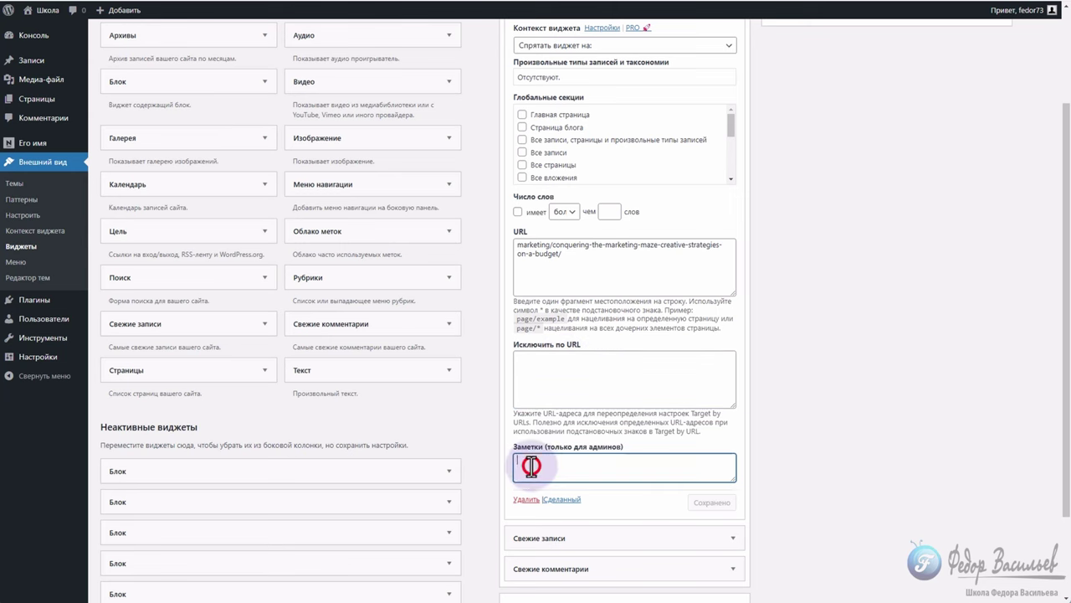
{"action": "key", "text": "ctrl+v"}
{"action": "double_click", "coordinate": [581, 460]}
{"action": "left_click_drag", "start_coordinate": [581, 459], "coordinate": [442, 466]}
{"action": "left_click", "coordinate": [583, 466]}
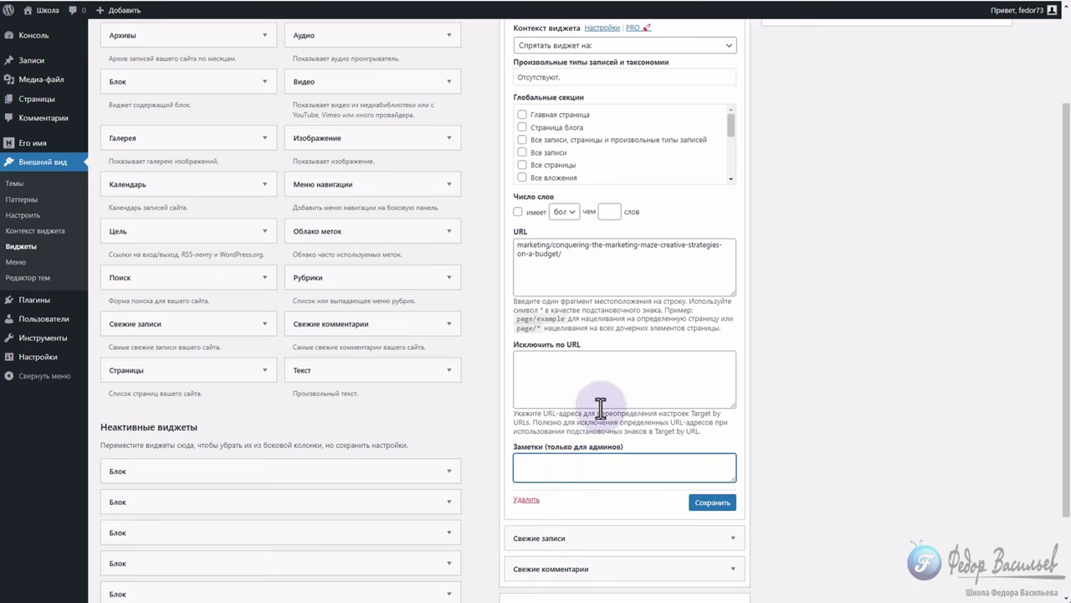
- Disable the "Exclude by URL" and "Заметки (только для админов)" contexts in the Widget Context settings and save the changes
{"action": "scroll", "coordinate": [591, 394], "scroll_direction": "up", "scroll_amount": 2}
{"action": "scroll", "coordinate": [581, 264], "scroll_direction": "down", "scroll_amount": 2}
{"action": "scroll", "coordinate": [580, 256], "scroll_direction": "down", "scroll_amount": 2}
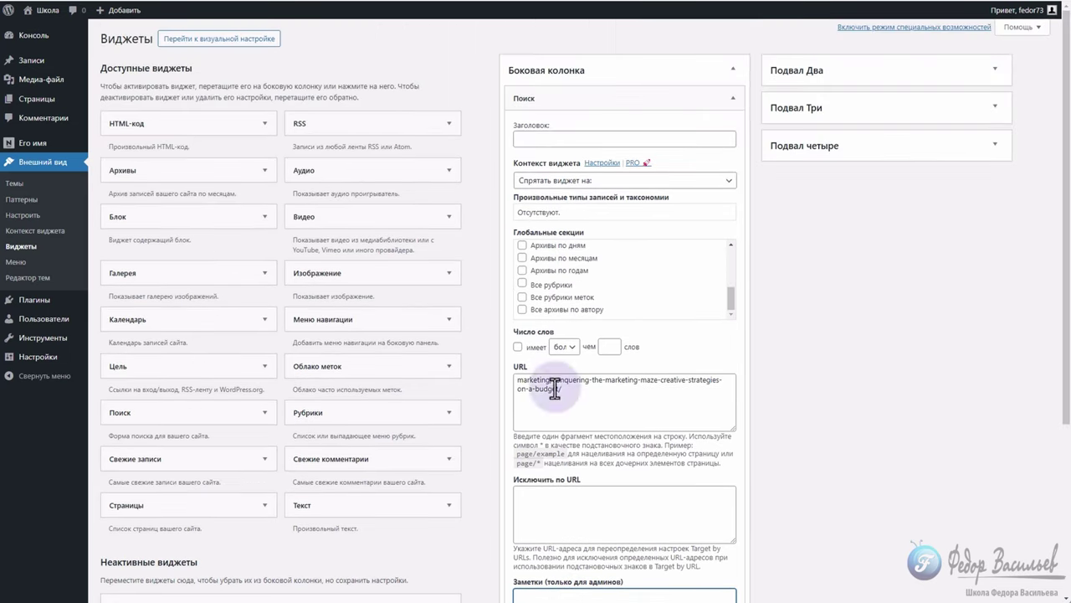
{"action": "left_click", "coordinate": [602, 162]}
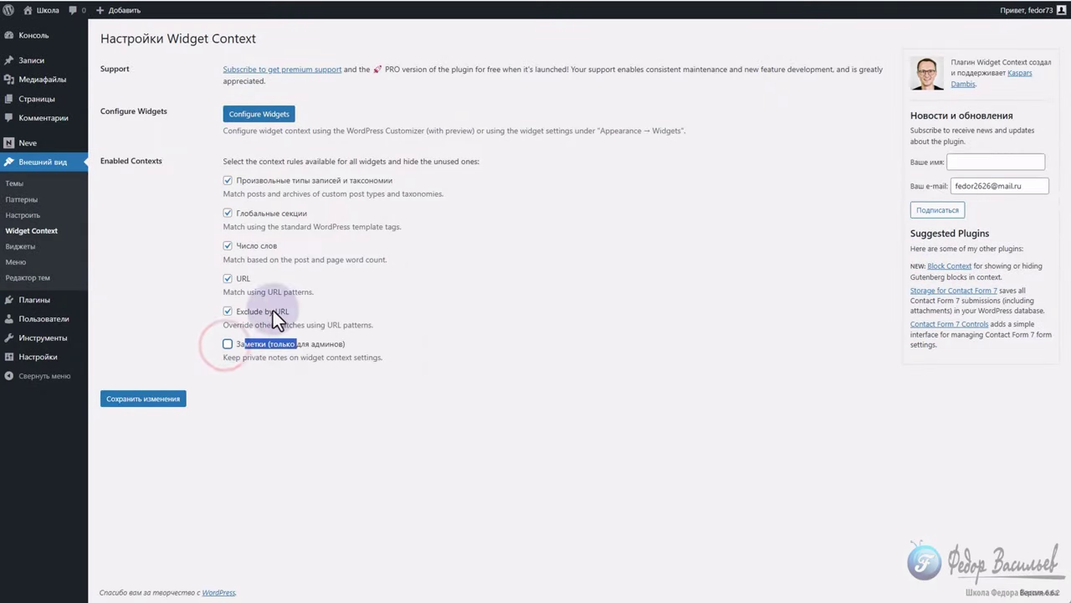
{"action": "left_click", "coordinate": [228, 312]}
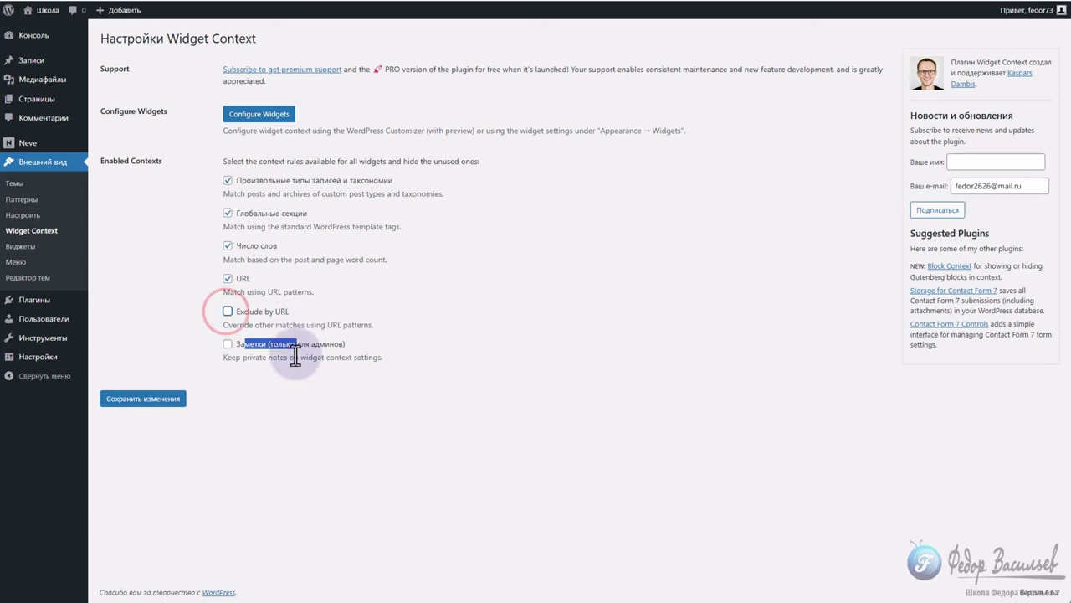
{"action": "left_click", "coordinate": [155, 402]}
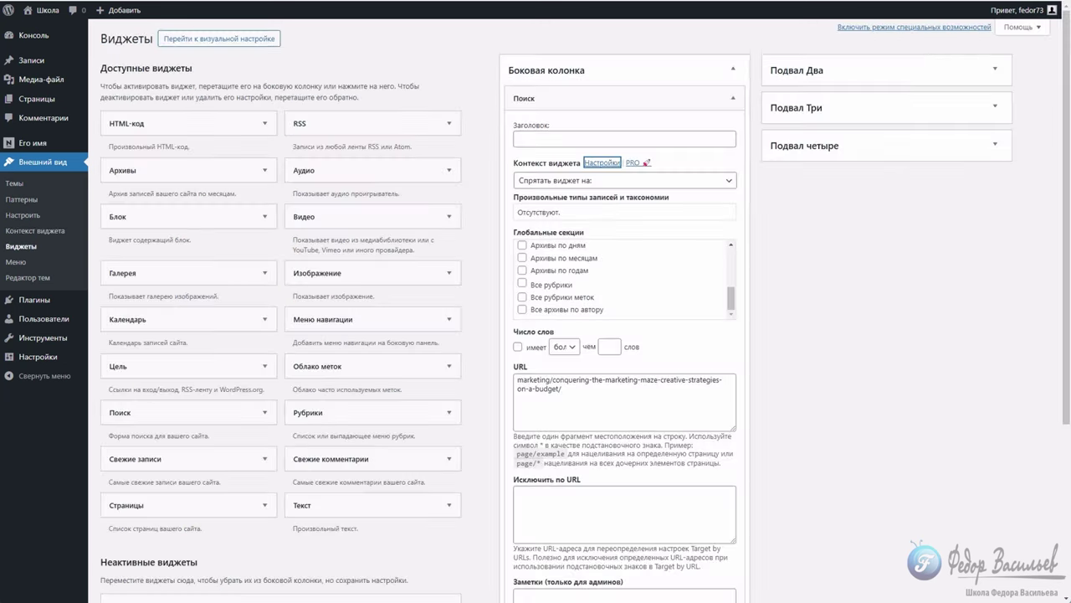
- Reload the widgets page, examine which context rules the Поиск widget now offers, and collapse the widget
{"action": "key", "text": "F5"}
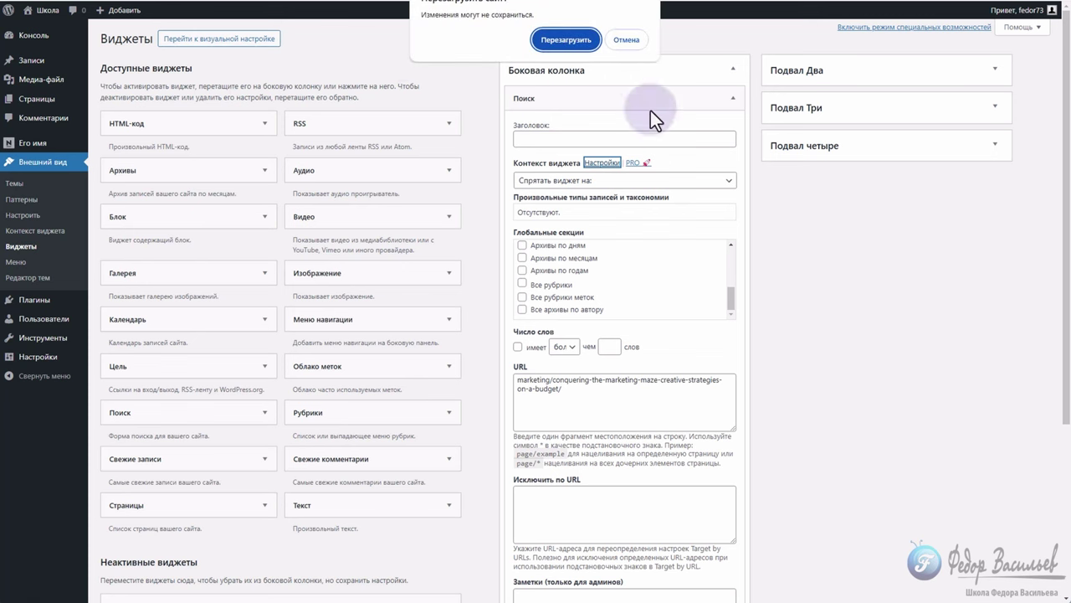
{"action": "left_click", "coordinate": [577, 38]}
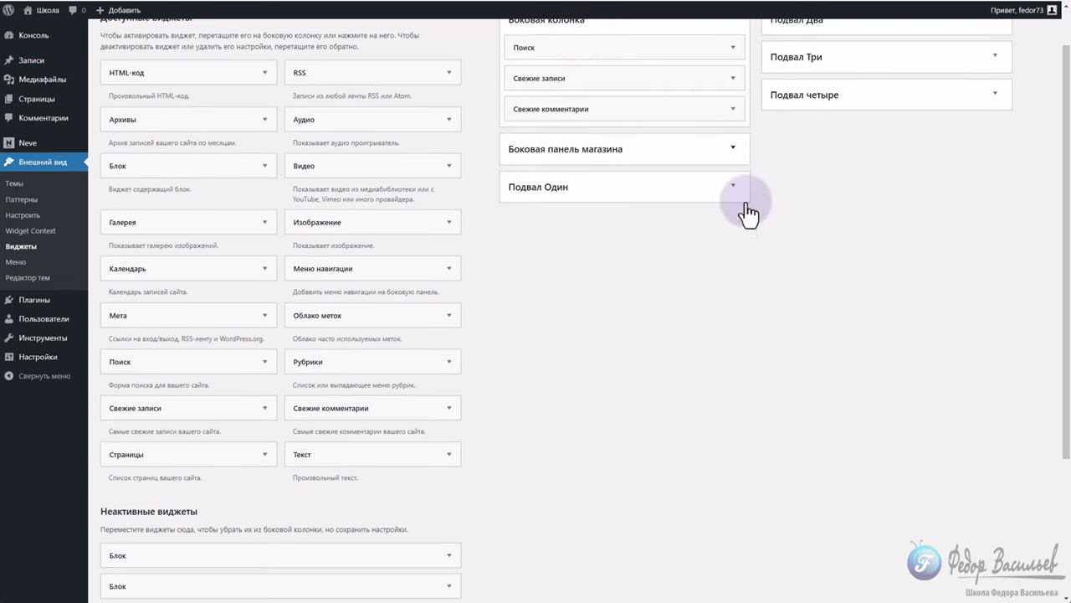
{"action": "scroll", "coordinate": [744, 201], "scroll_direction": "up", "scroll_amount": 1}
{"action": "left_click", "coordinate": [735, 98]}
{"action": "scroll", "coordinate": [791, 239], "scroll_direction": "down", "scroll_amount": 2}
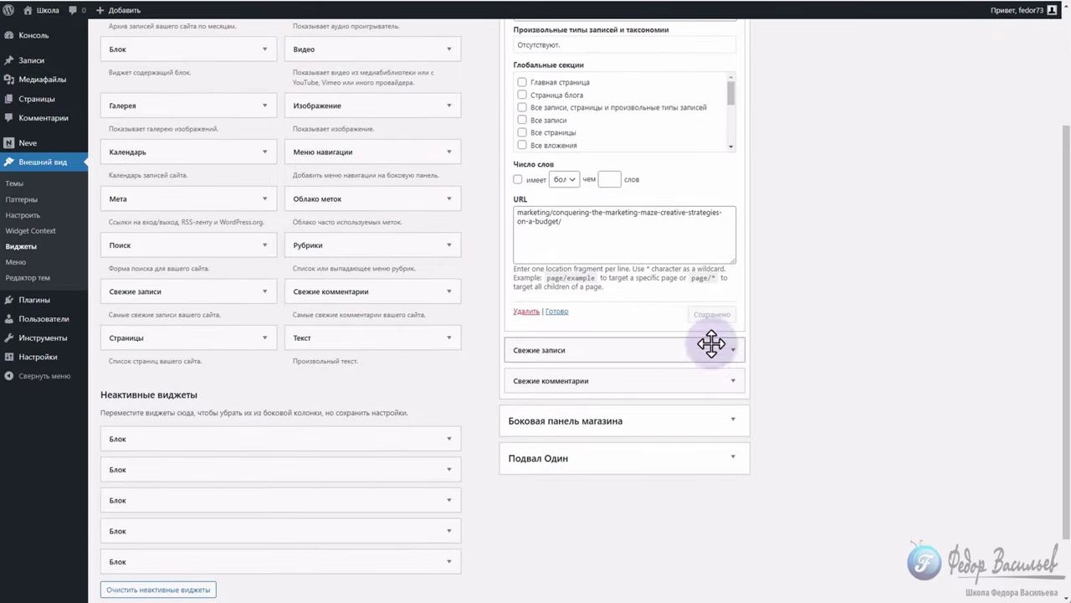
{"action": "scroll", "coordinate": [710, 342], "scroll_direction": "up", "scroll_amount": 2}
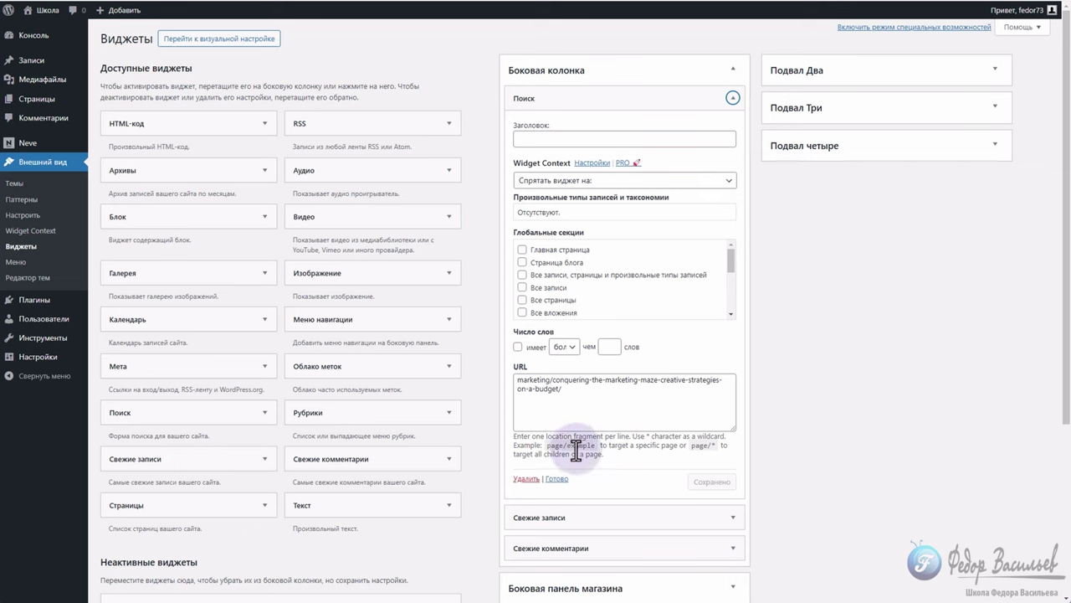
{"action": "left_click", "coordinate": [563, 480]}
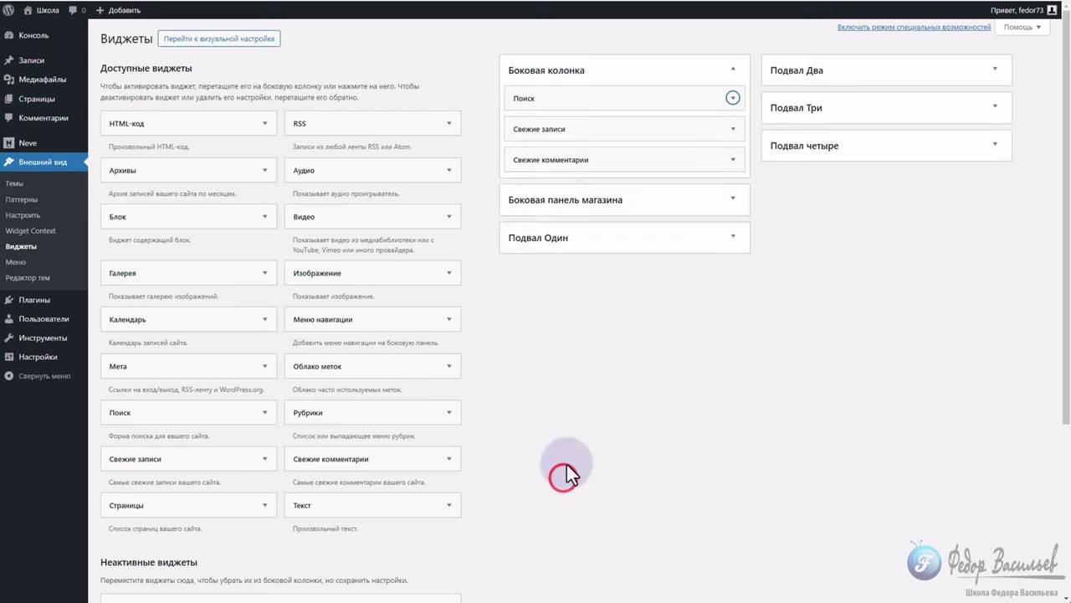